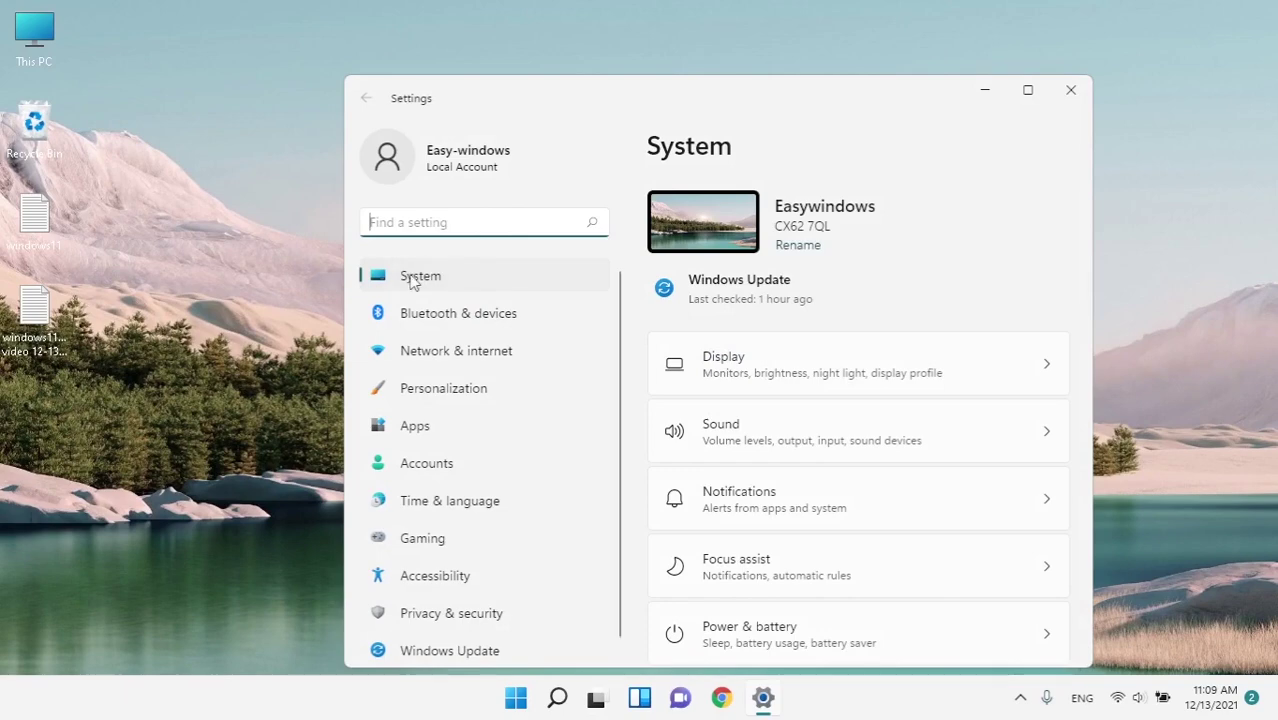
# - Search the installed apps for "mail" and open the advanced options of Mail and Calendar
pyautogui.click(1013, 99)
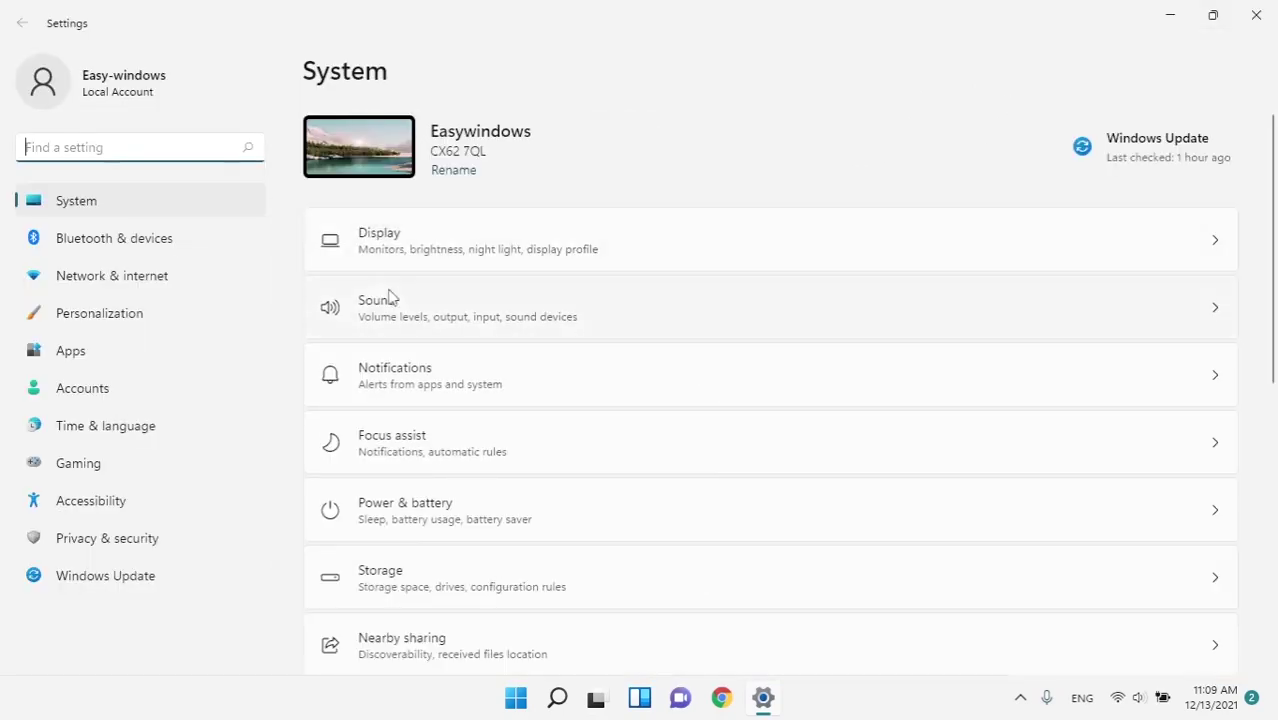
pyautogui.click(72, 352)
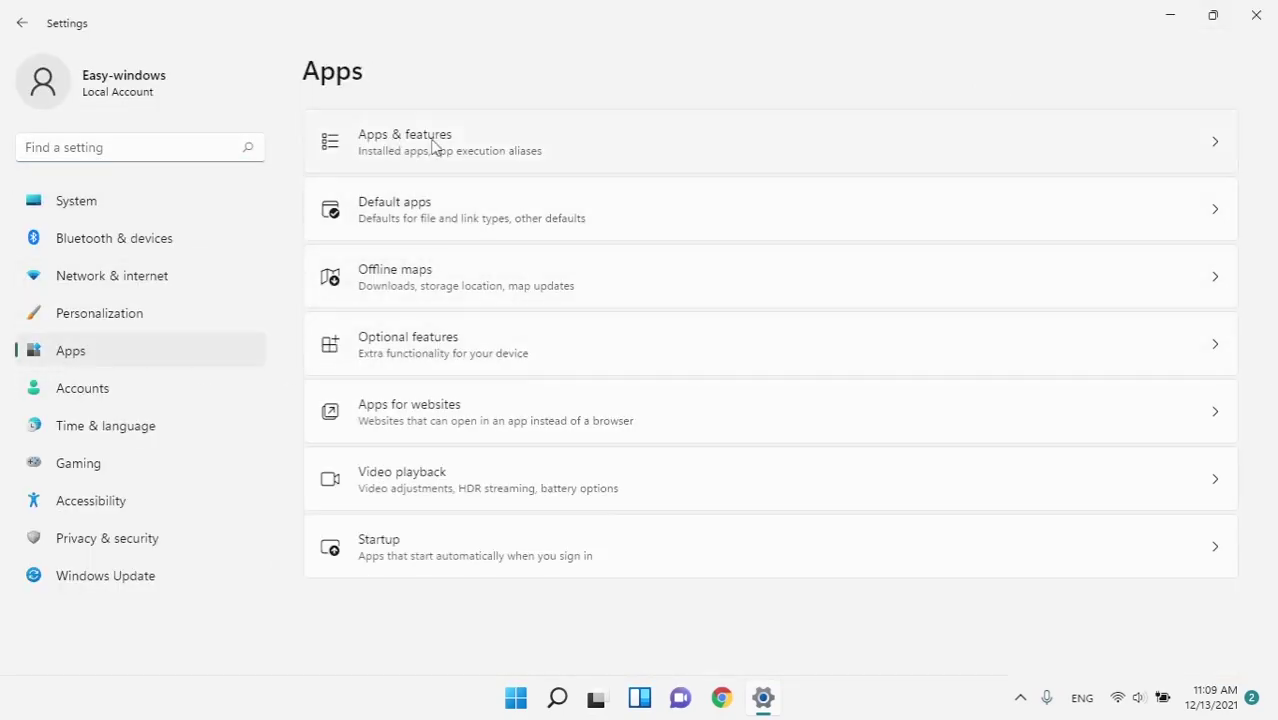
pyautogui.click(388, 150)
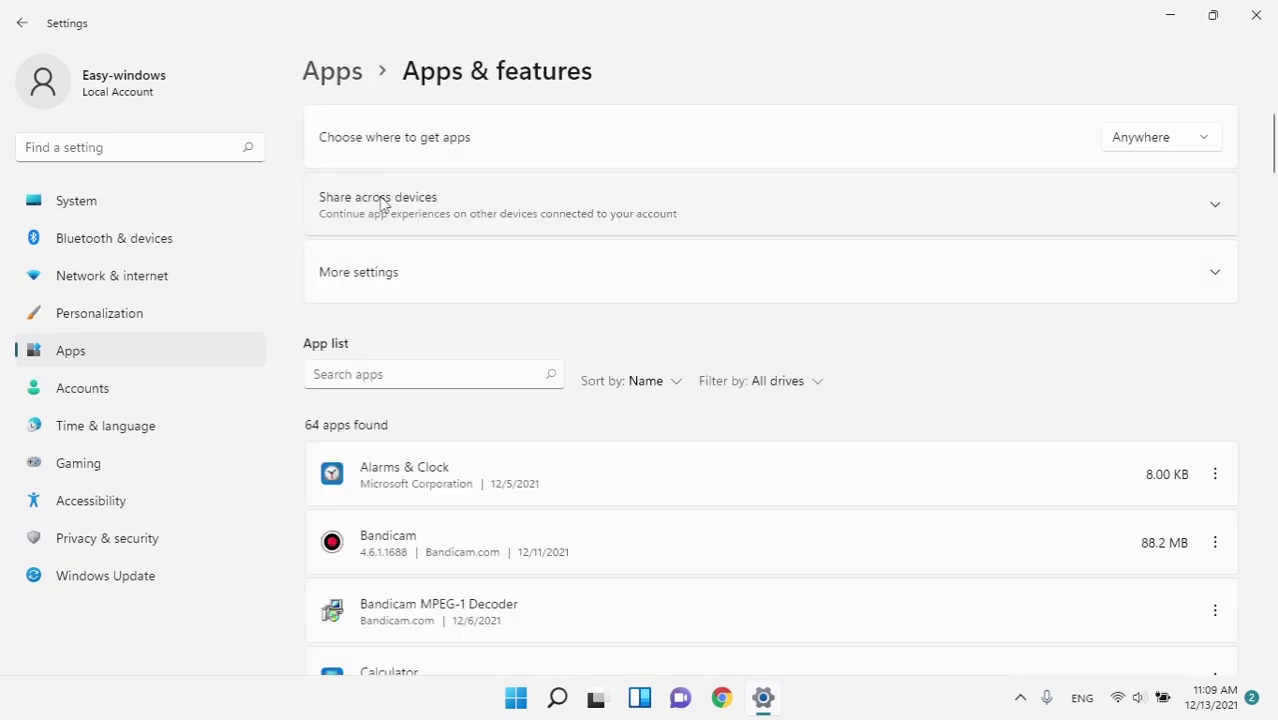
pyautogui.click(362, 374)
pyautogui.write('mail')
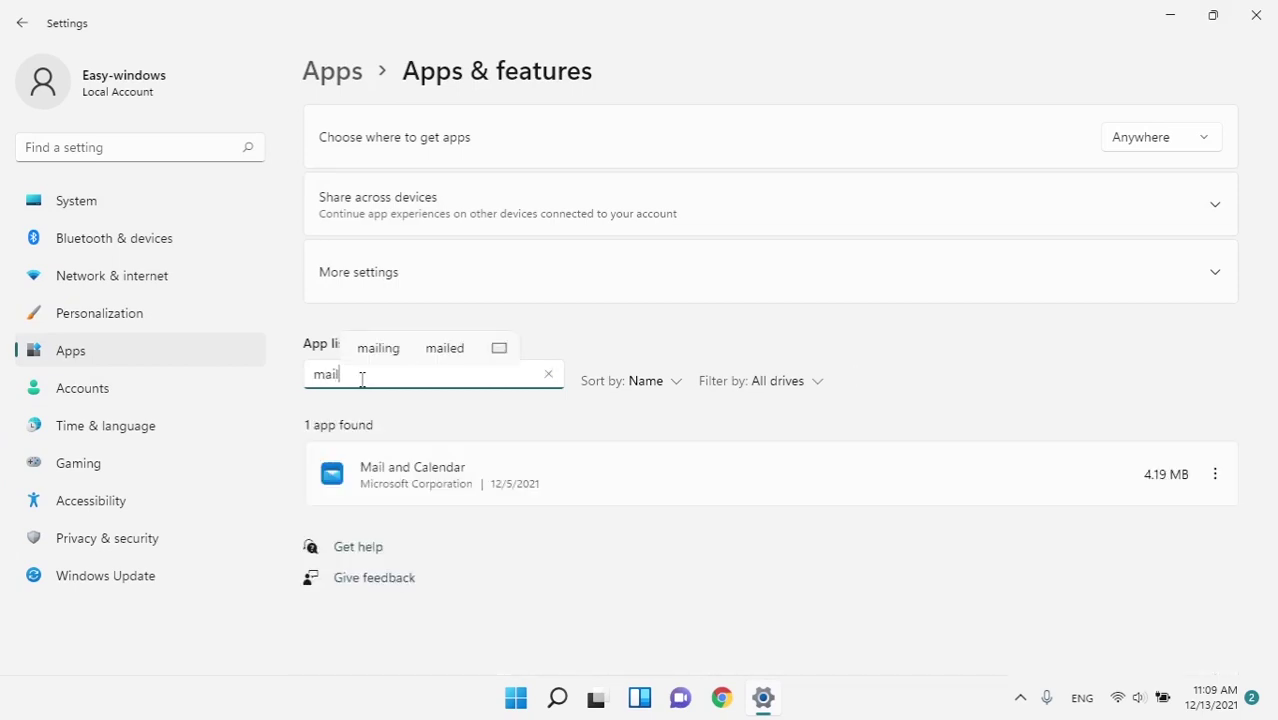
pyautogui.click(1219, 478)
pyautogui.click(1110, 522)
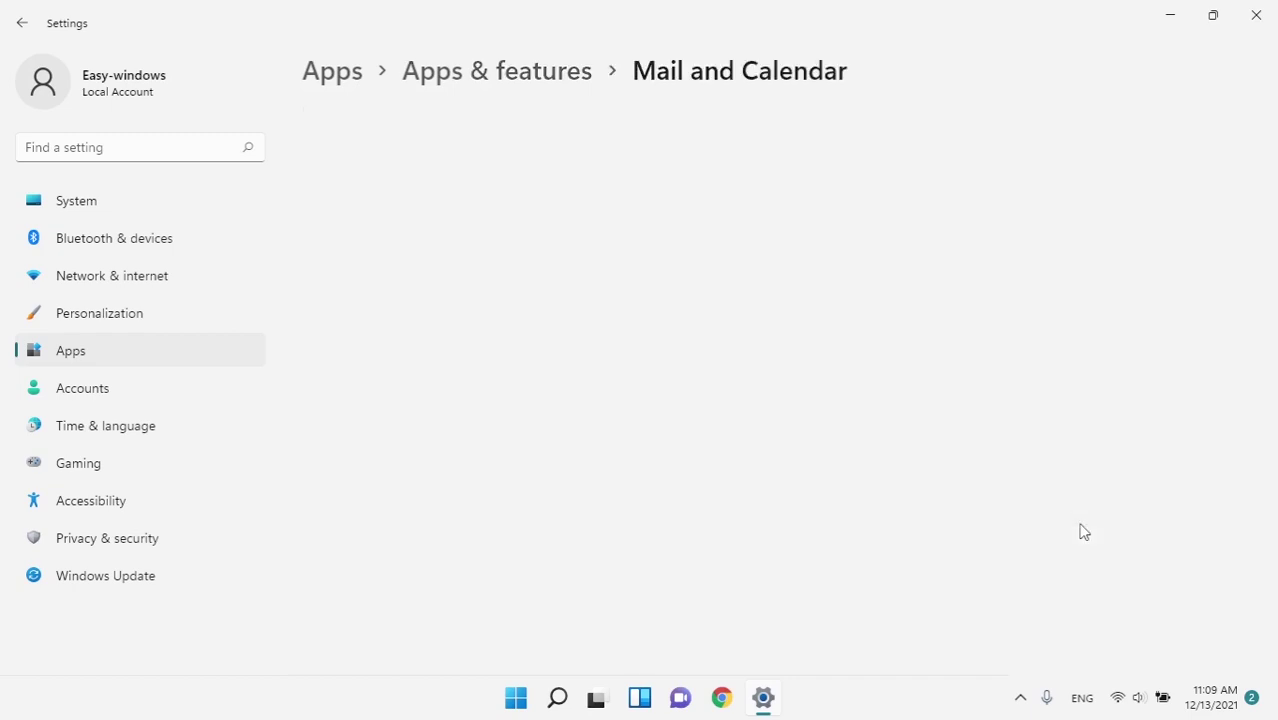
# - Set the background apps permission of Mail and Calendar to Always
pyautogui.scroll(-7, 388, 480)
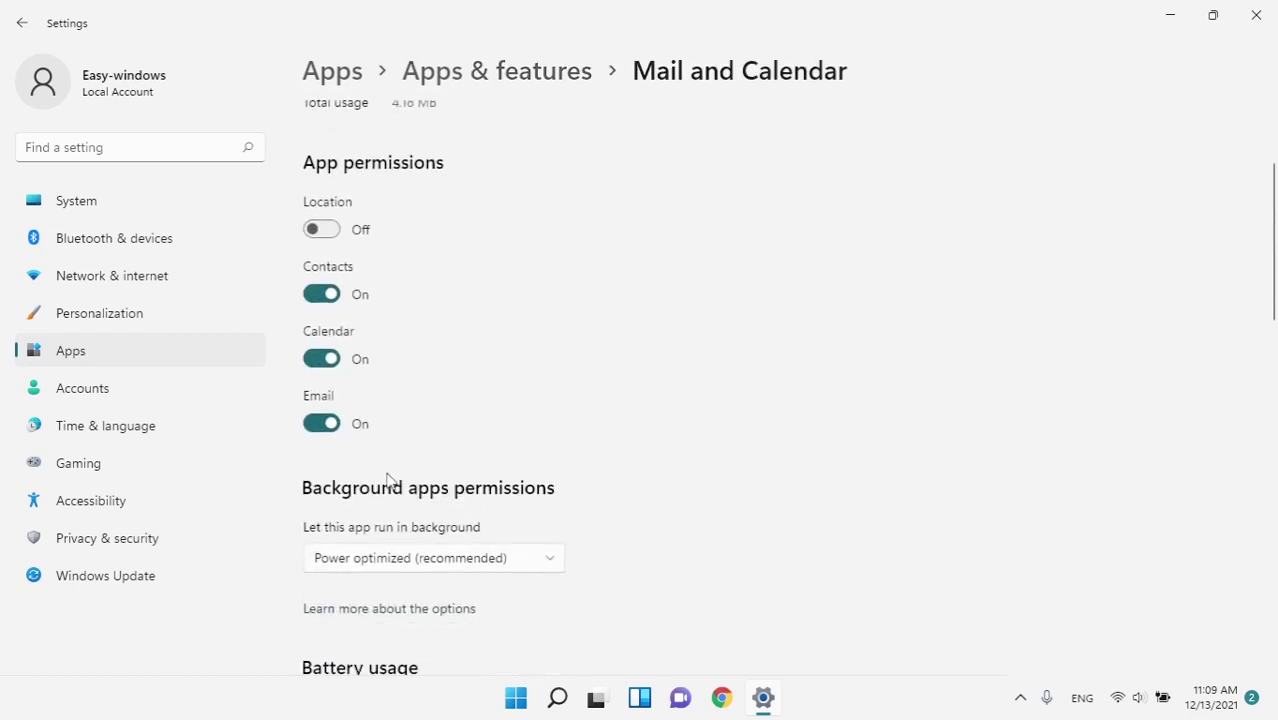
pyautogui.scroll(2, 390, 482)
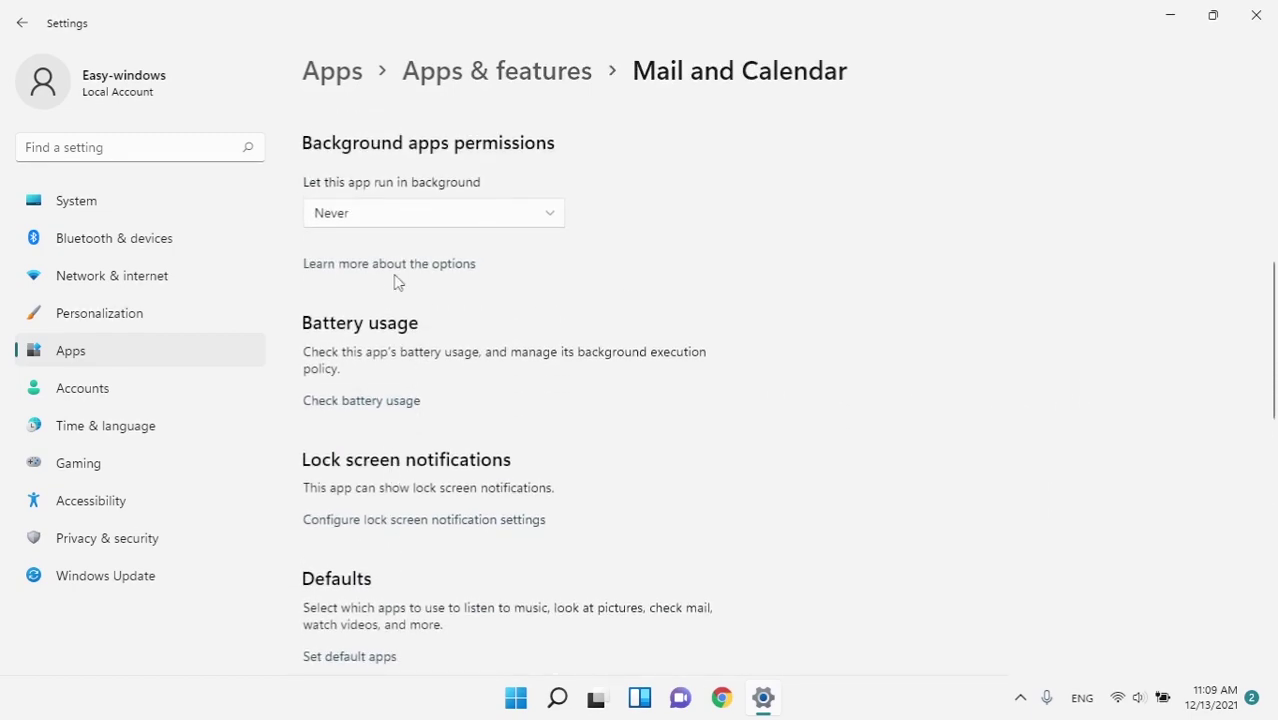
pyautogui.click(393, 212)
pyautogui.click(345, 150)
# - Repair the Mail and Calendar app from its Reset section
pyautogui.scroll(-1, 440, 340)
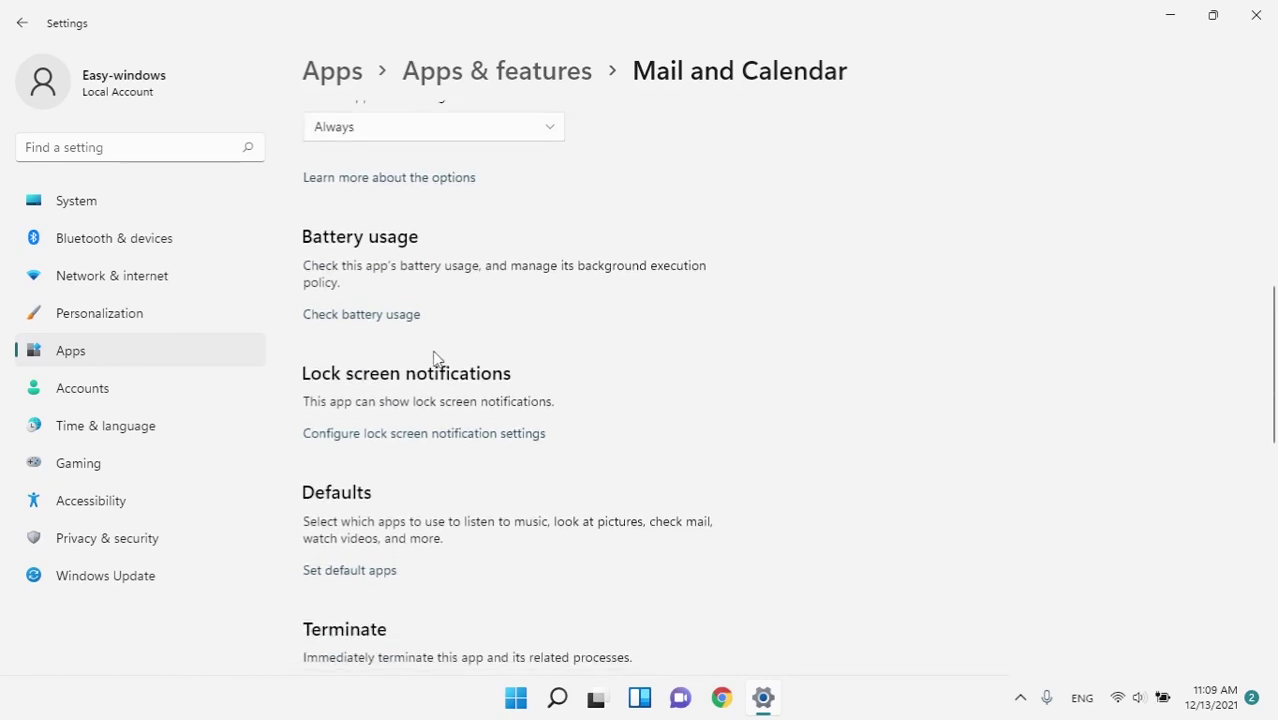
pyautogui.scroll(-3, 425, 383)
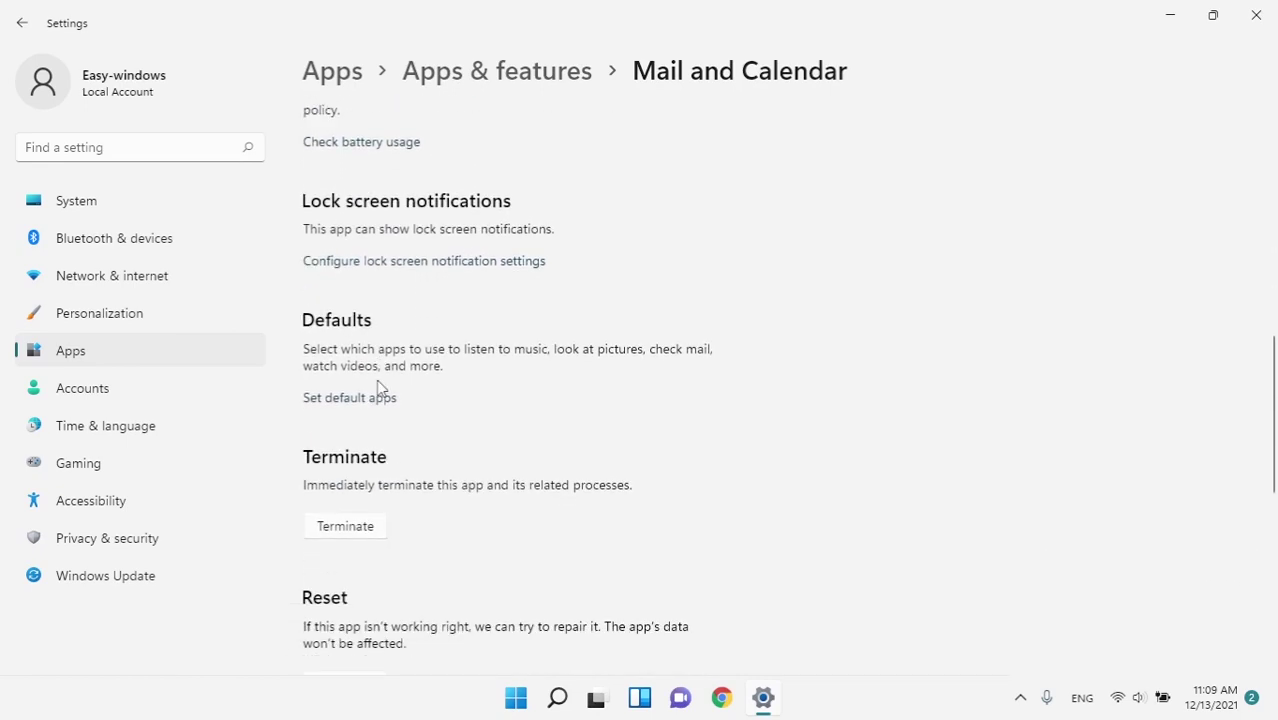
pyautogui.scroll(-2, 384, 377)
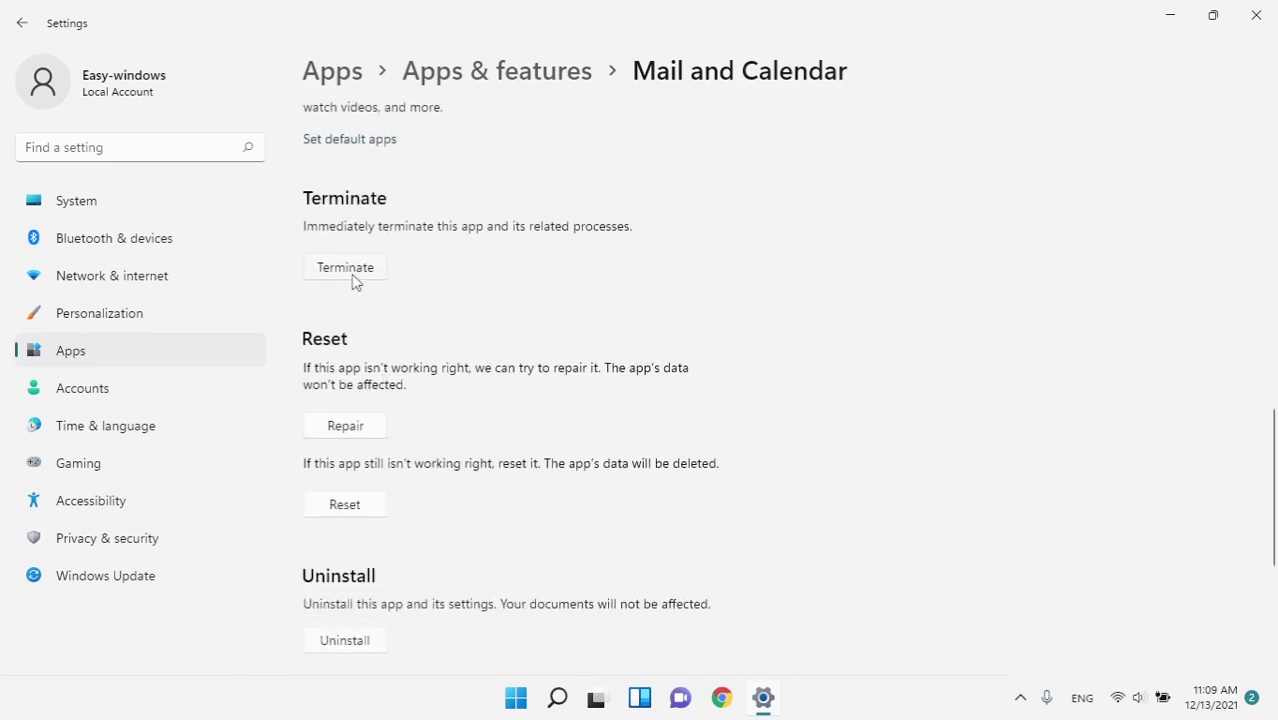
pyautogui.scroll(-1, 360, 285)
pyautogui.click(358, 337)
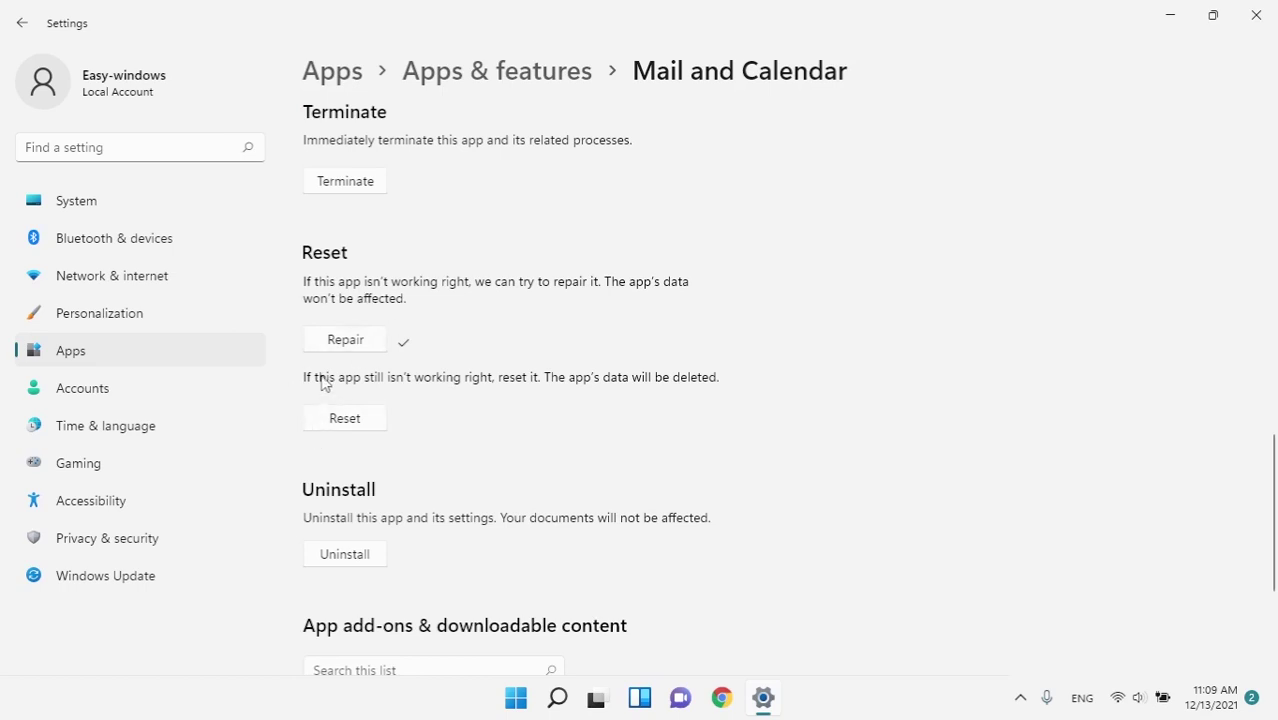
# - Reset the Mail and Calendar app, confirming the deletion of its data, and close Settings
pyautogui.click(345, 418)
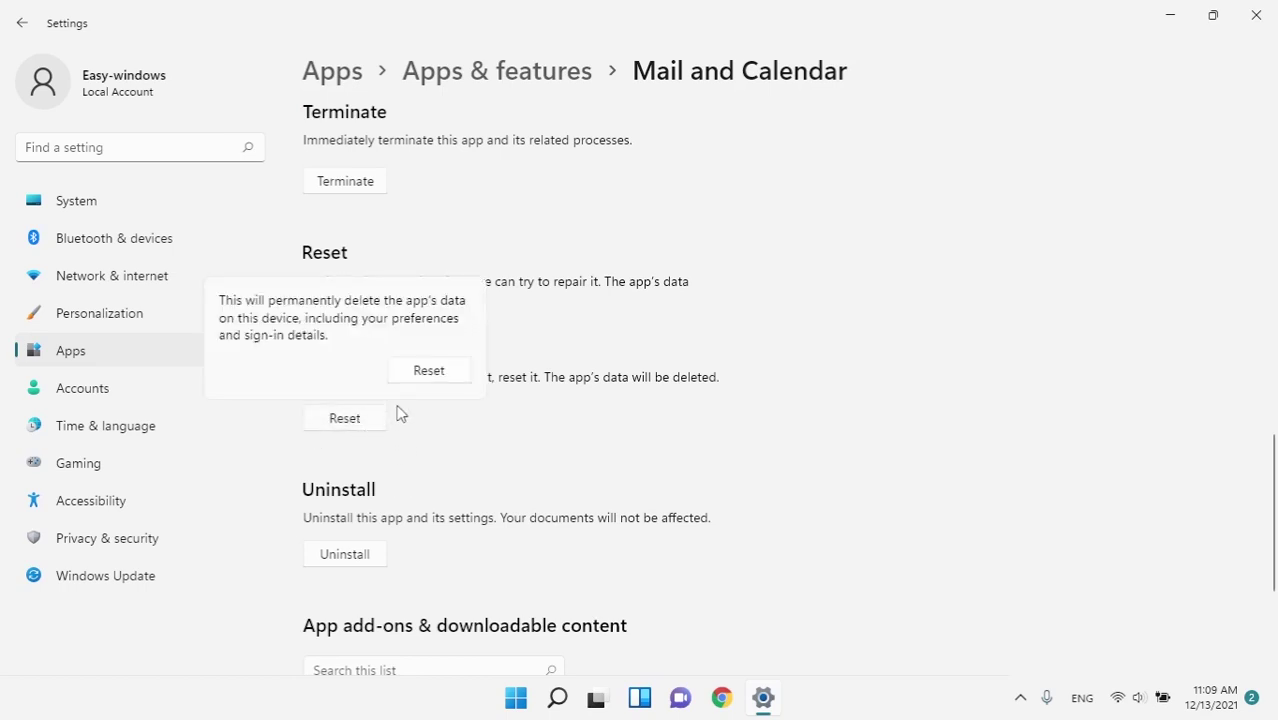
pyautogui.click(410, 376)
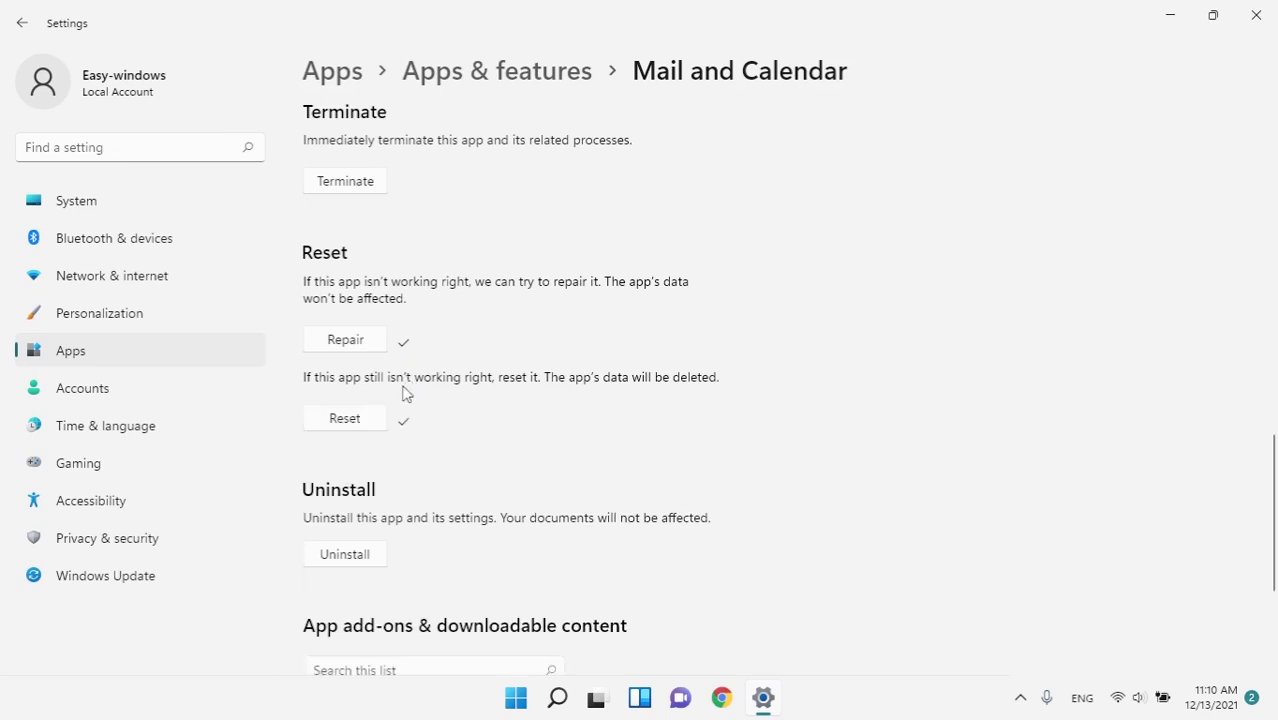
pyautogui.click(1256, 15)
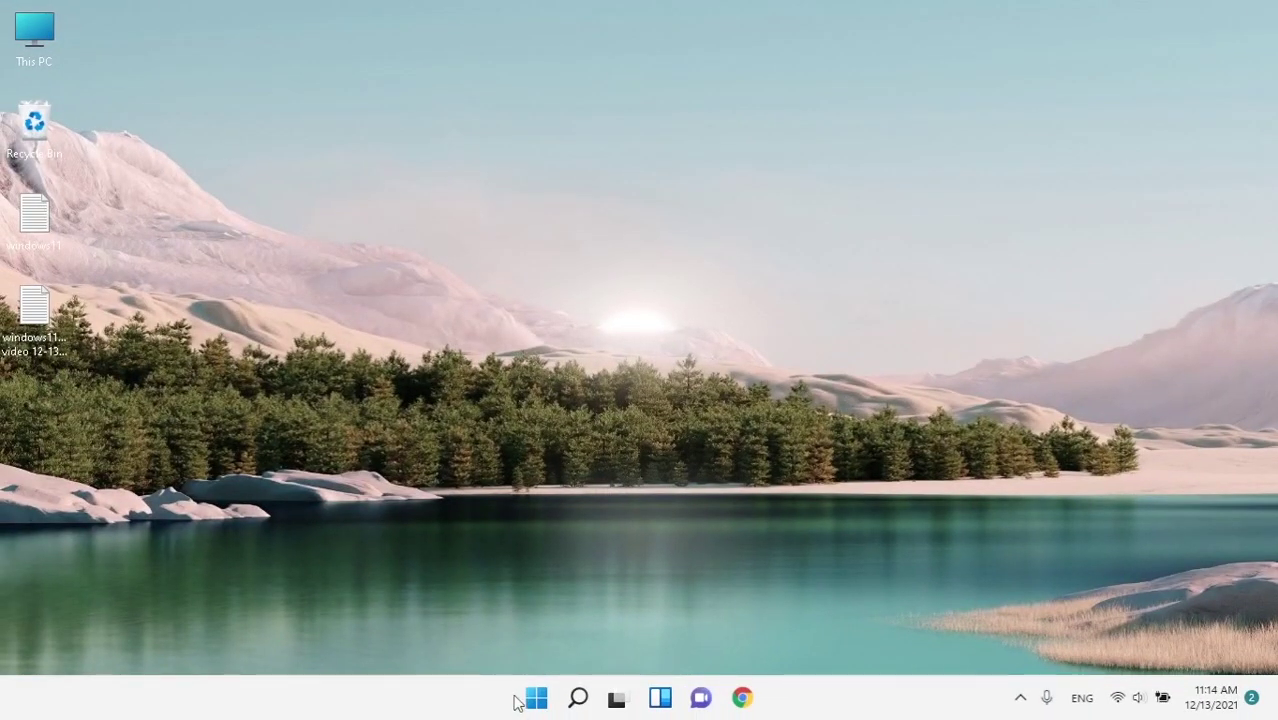
# - Find the Troubleshoot settings through a system search for "tr" and open the list of other troubleshooters
pyautogui.click(518, 700)
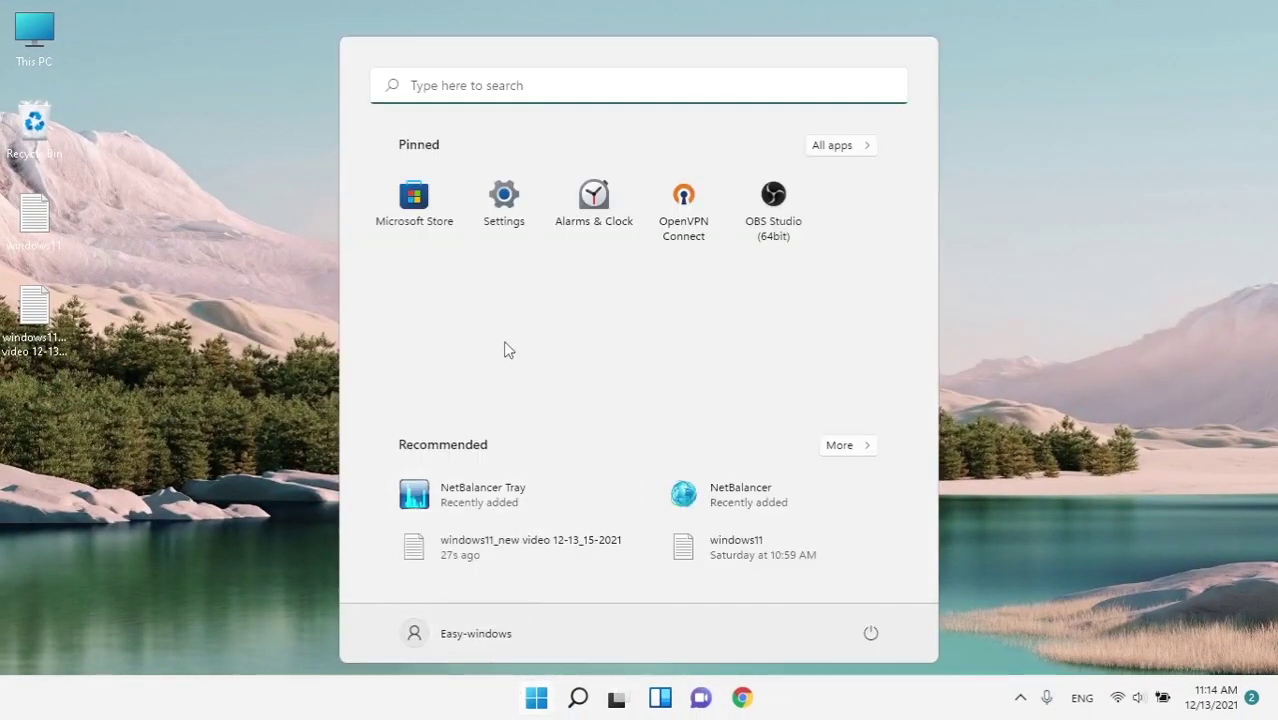
pyautogui.write('tr')
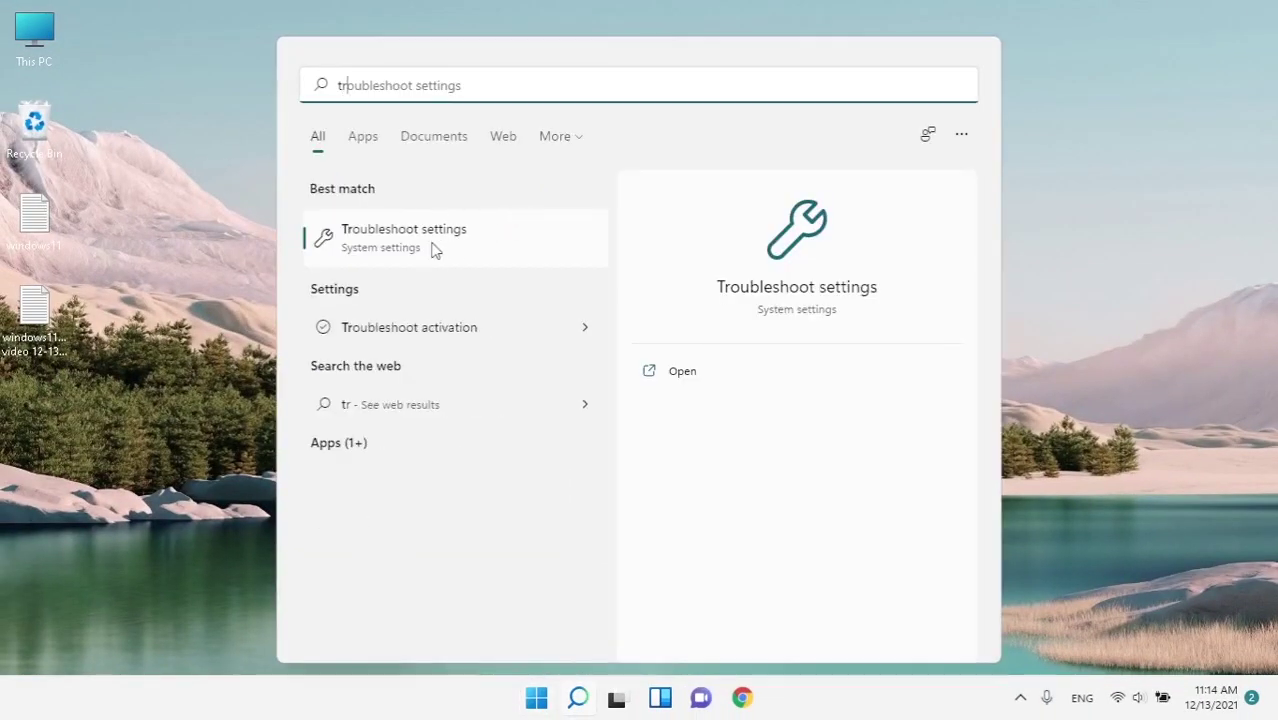
pyautogui.click(435, 250)
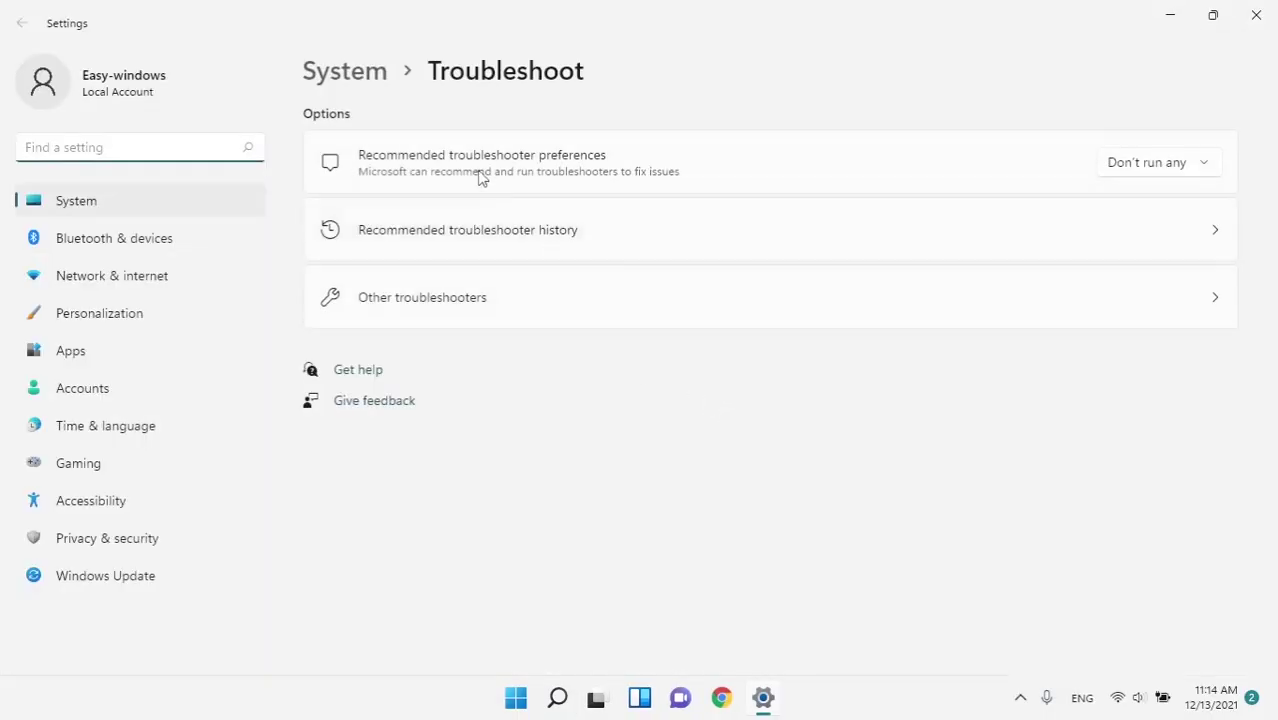
pyautogui.click(524, 298)
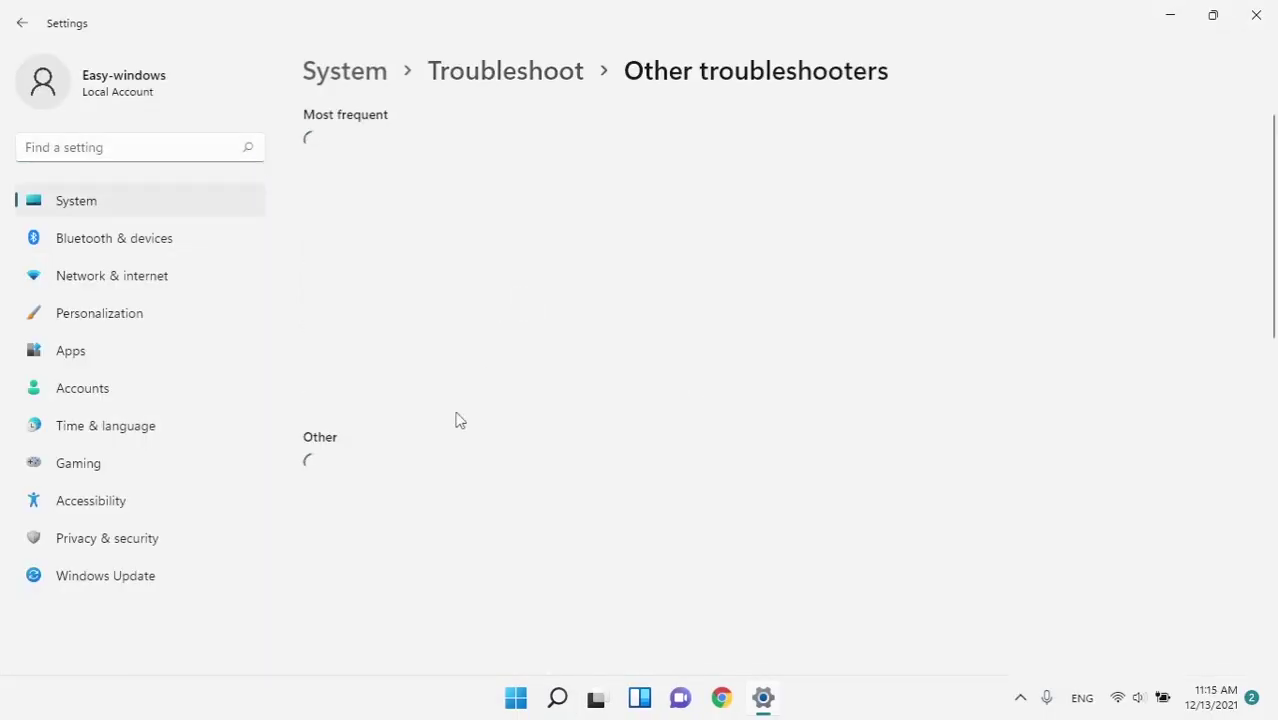
# - Run the Windows Store Apps troubleshooter, continue without signing in to a Microsoft account, and close it on completion
pyautogui.scroll(-1, 477, 456)
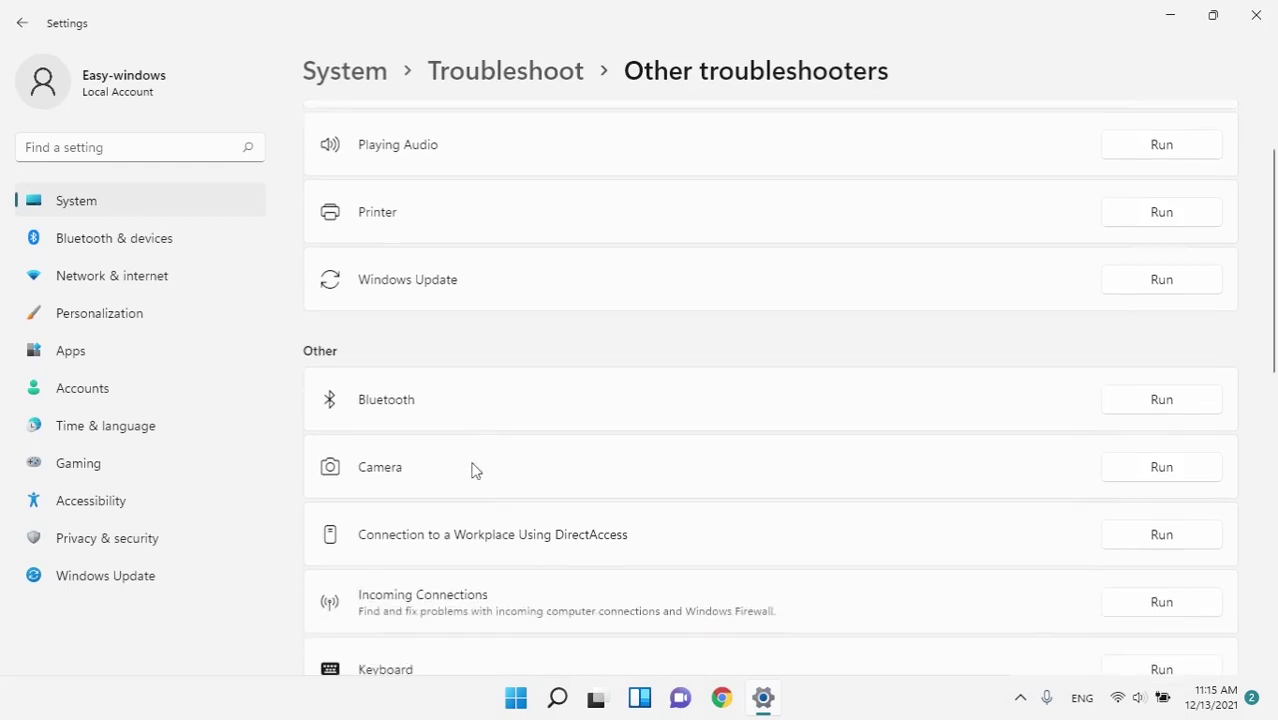
pyautogui.scroll(-6, 477, 460)
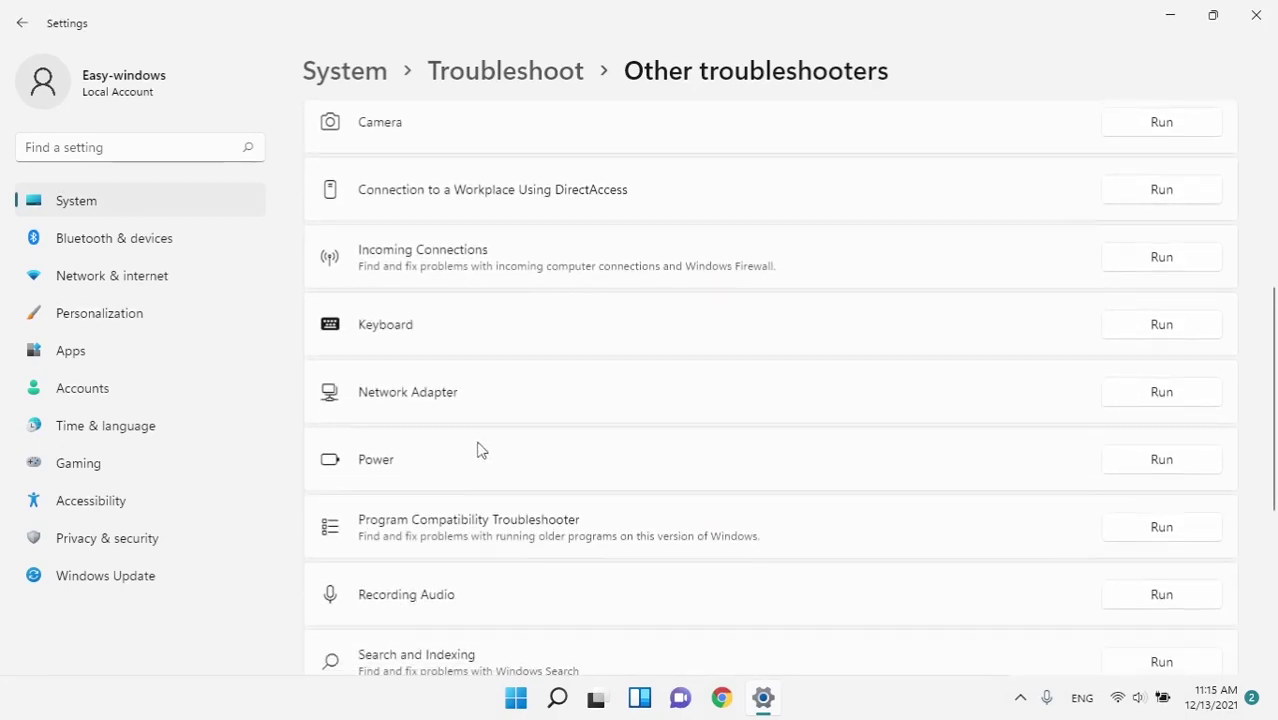
pyautogui.scroll(-2, 489, 509)
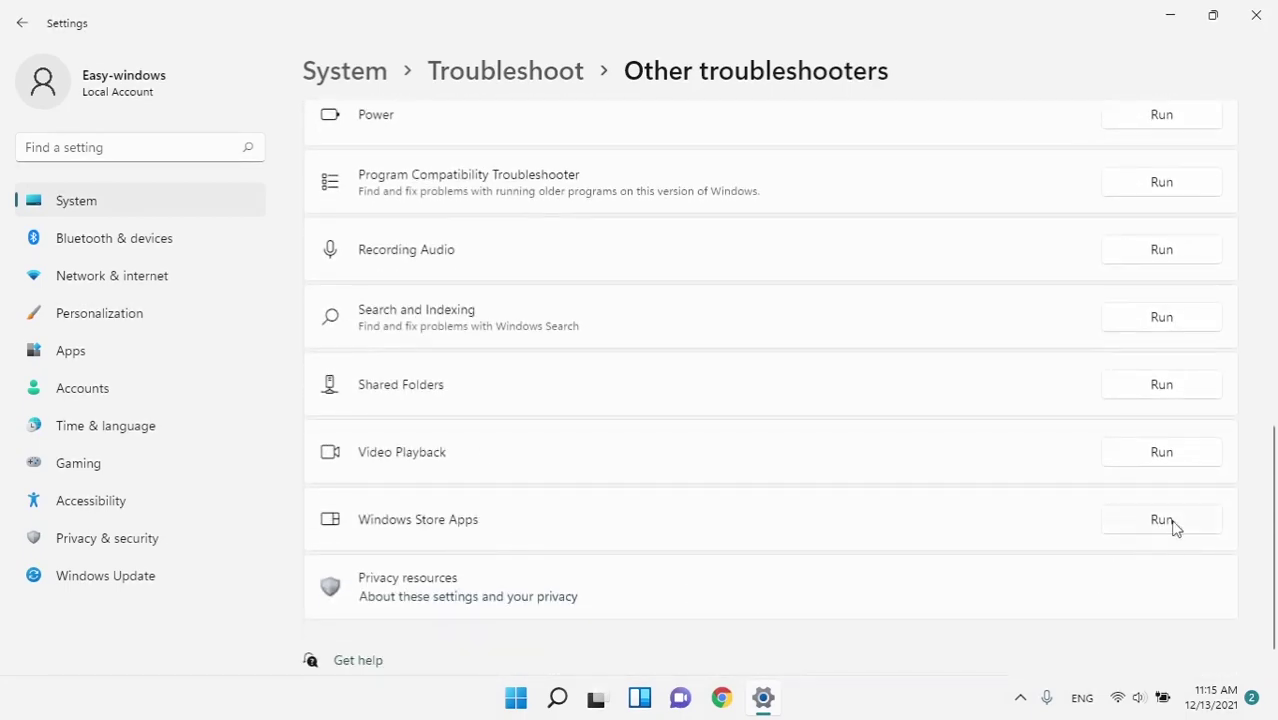
pyautogui.click(1140, 527)
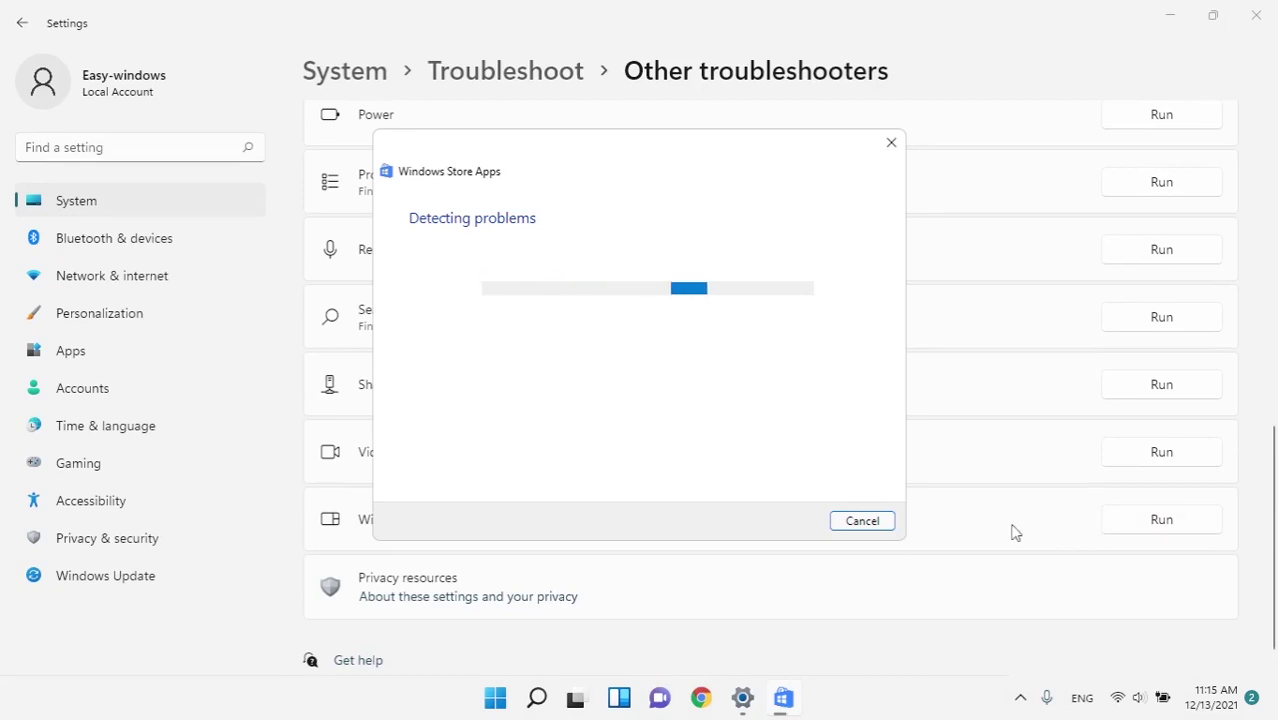
pyautogui.click(465, 380)
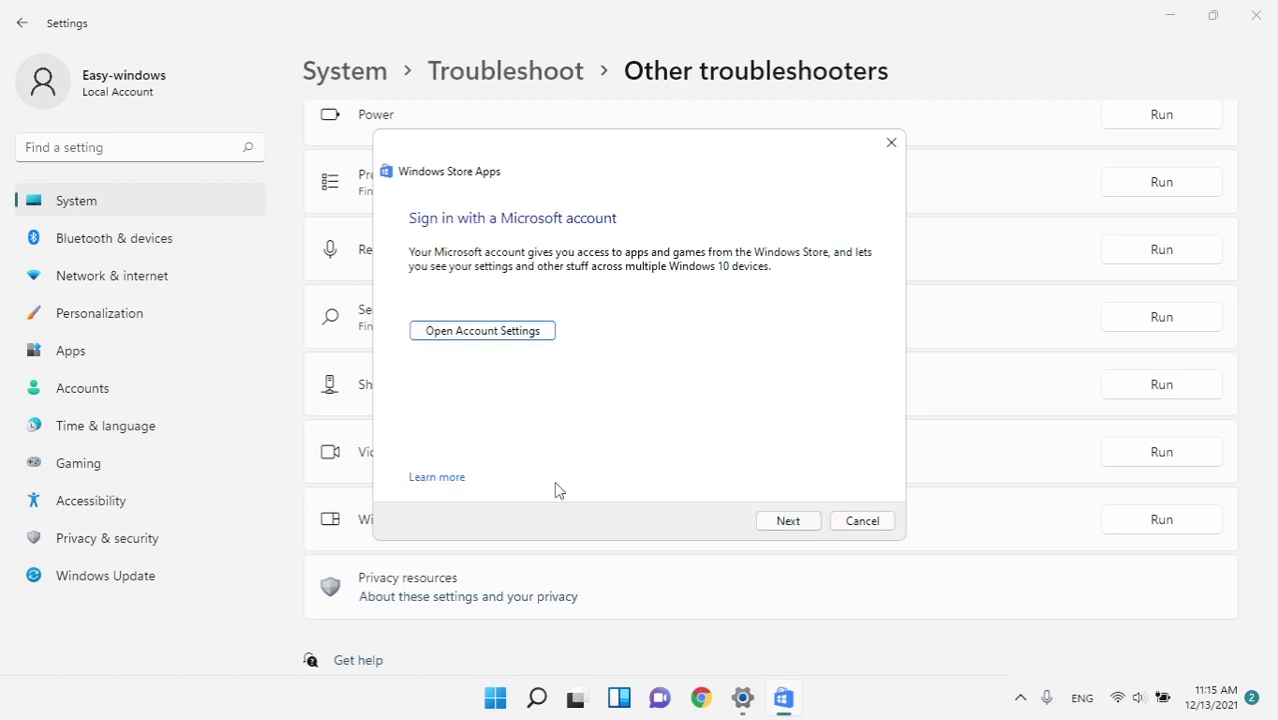
pyautogui.click(779, 521)
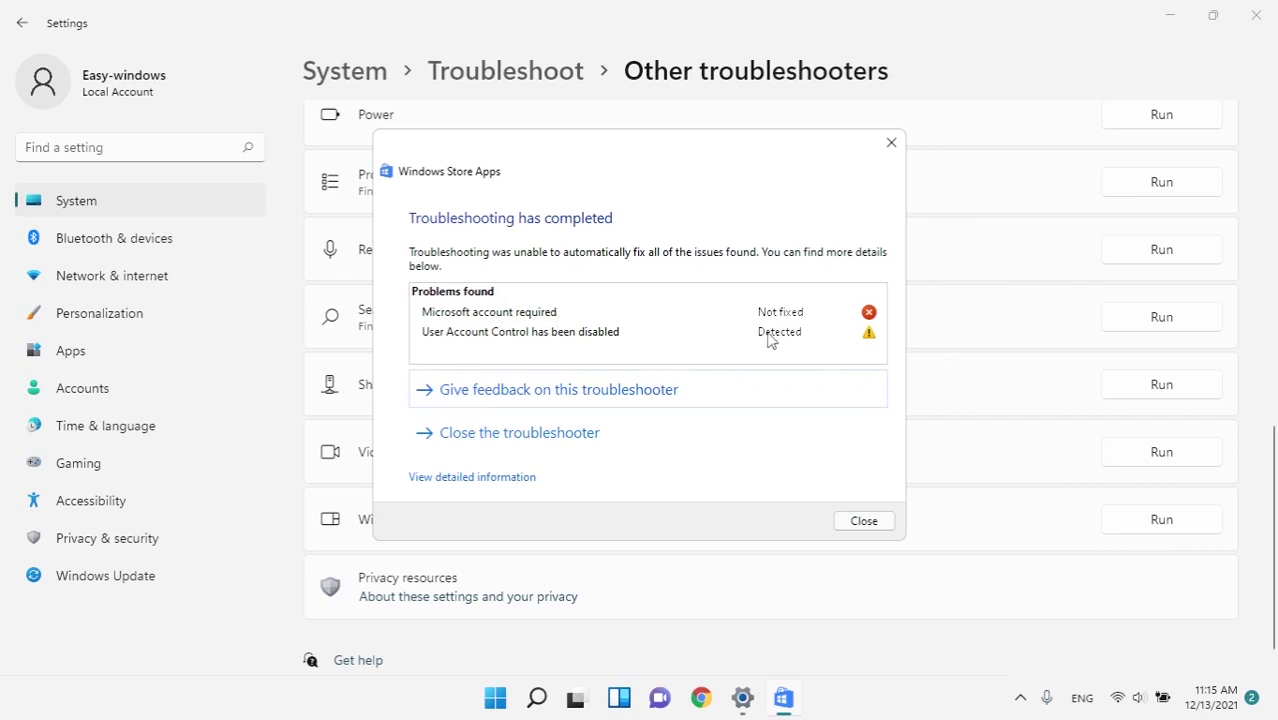
pyautogui.click(864, 520)
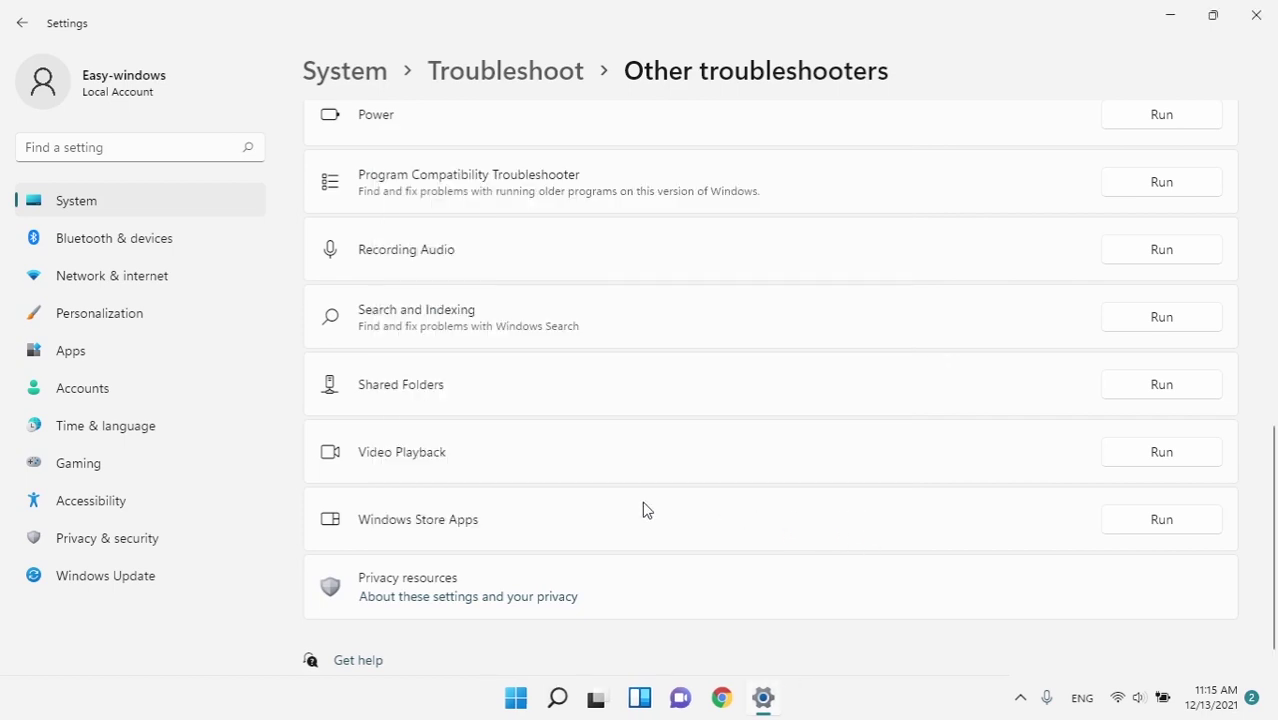
# - Start the Program Compatibility Troubleshooter, select Microsoft Silverlight as the program, then cancel it and close Settings
pyautogui.scroll(1, 525, 365)
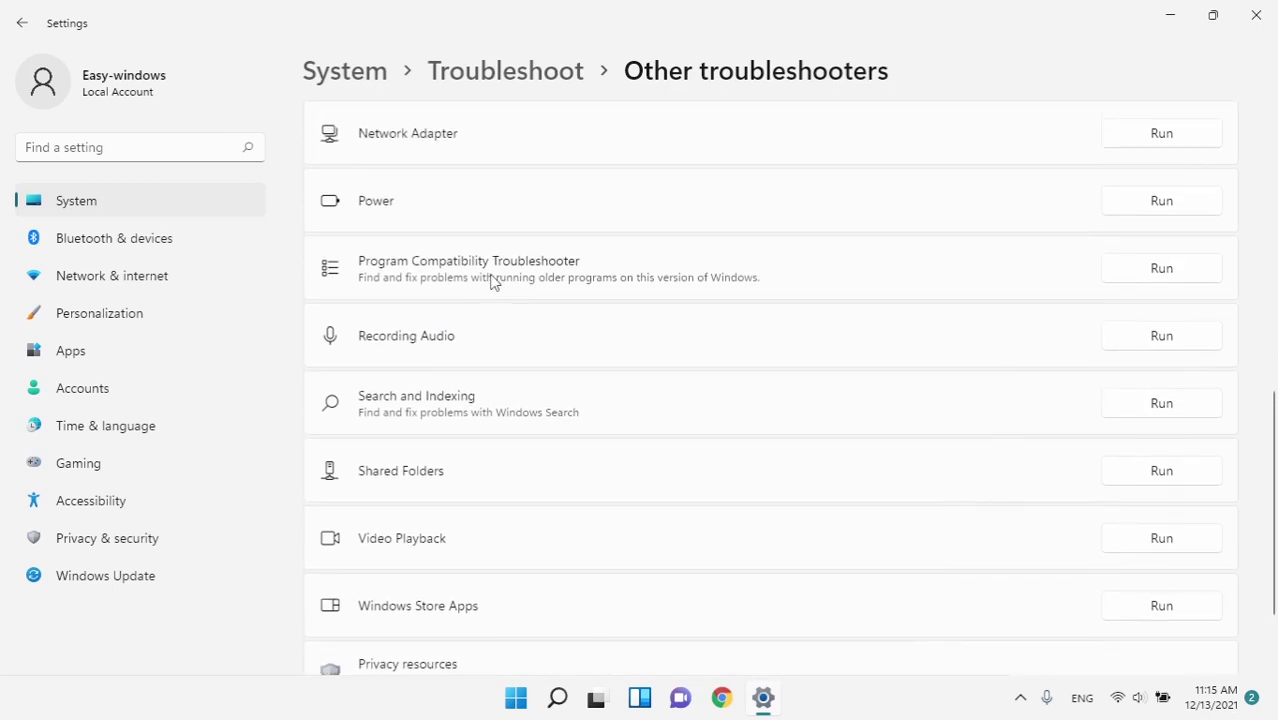
pyautogui.click(1162, 268)
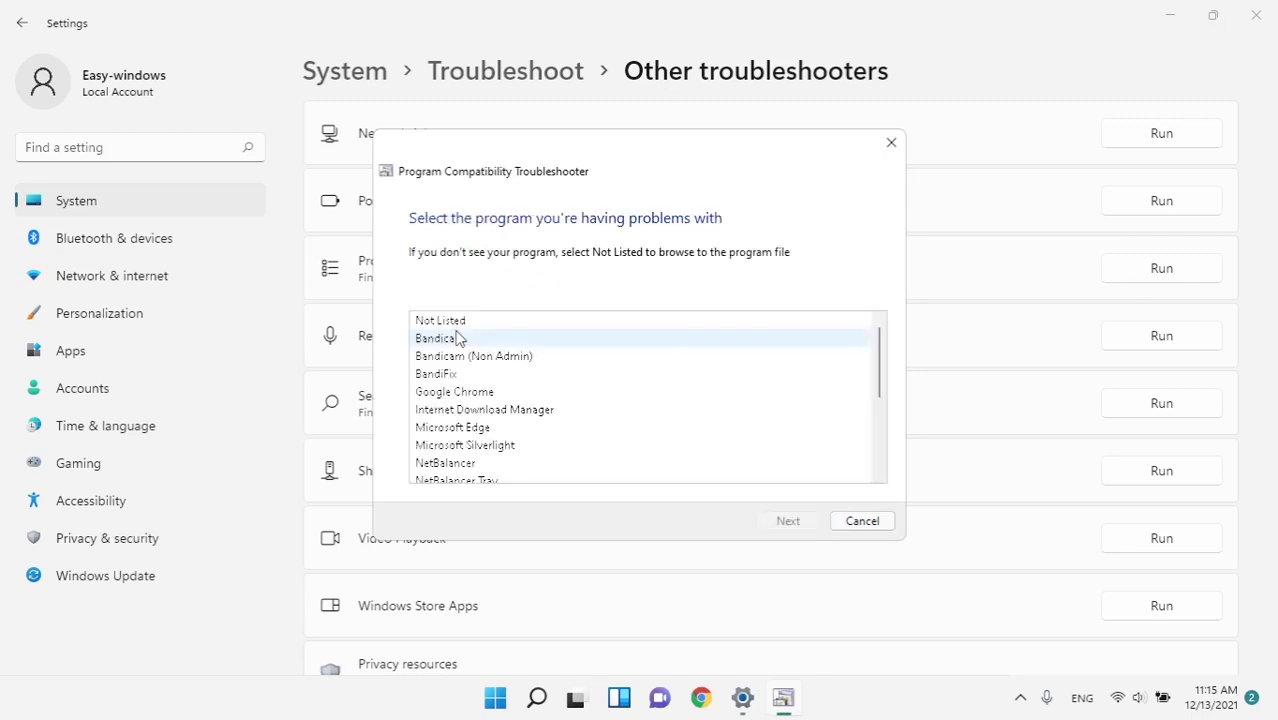
pyautogui.click(470, 445)
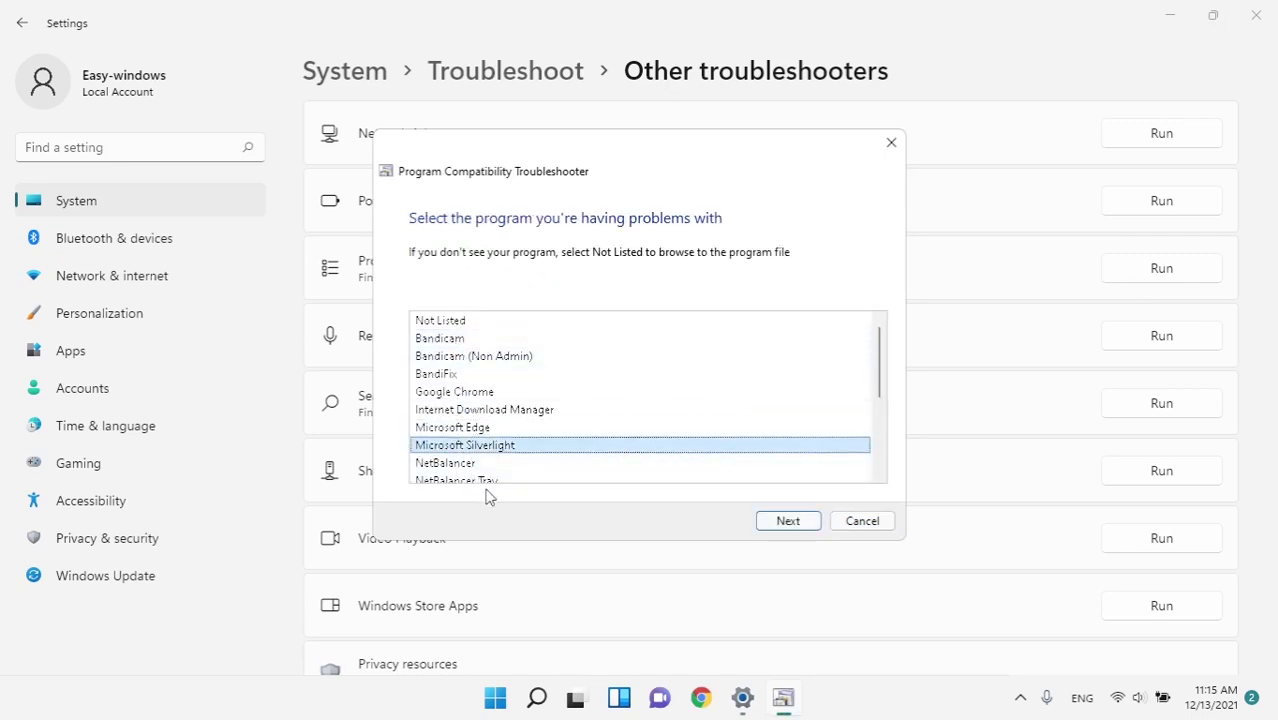
pyautogui.scroll(-1, 550, 479)
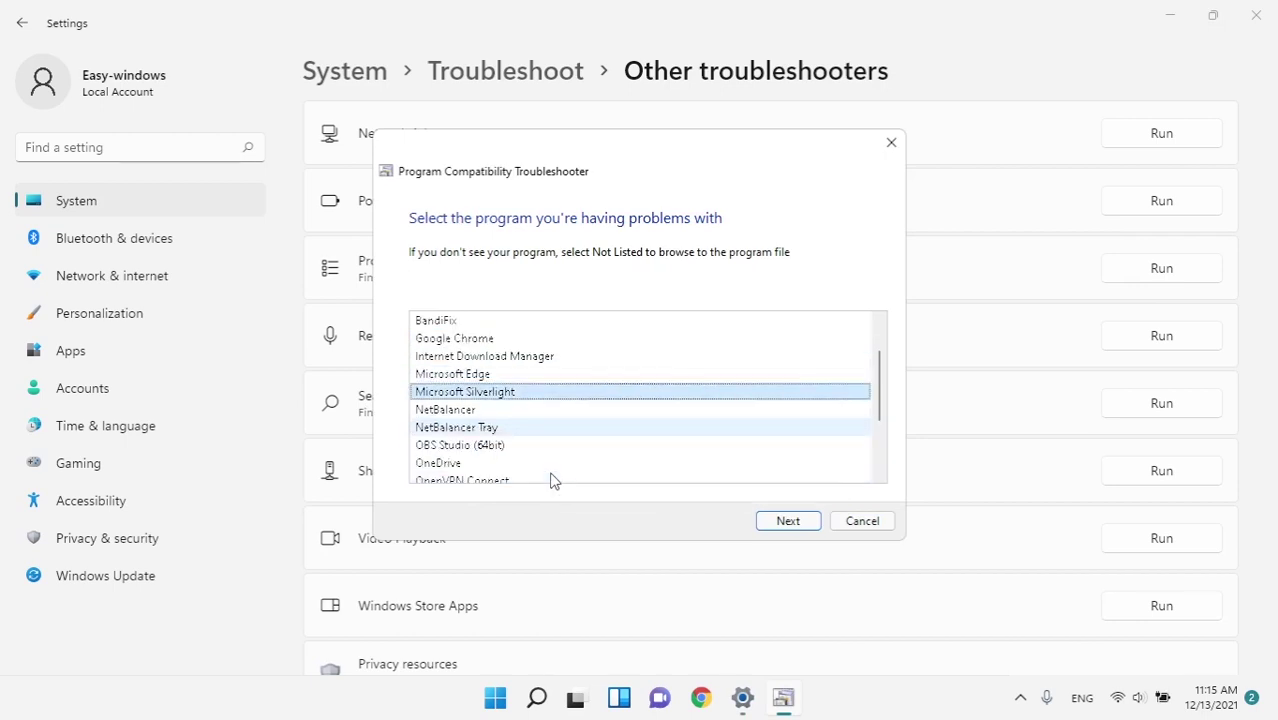
pyautogui.click(859, 521)
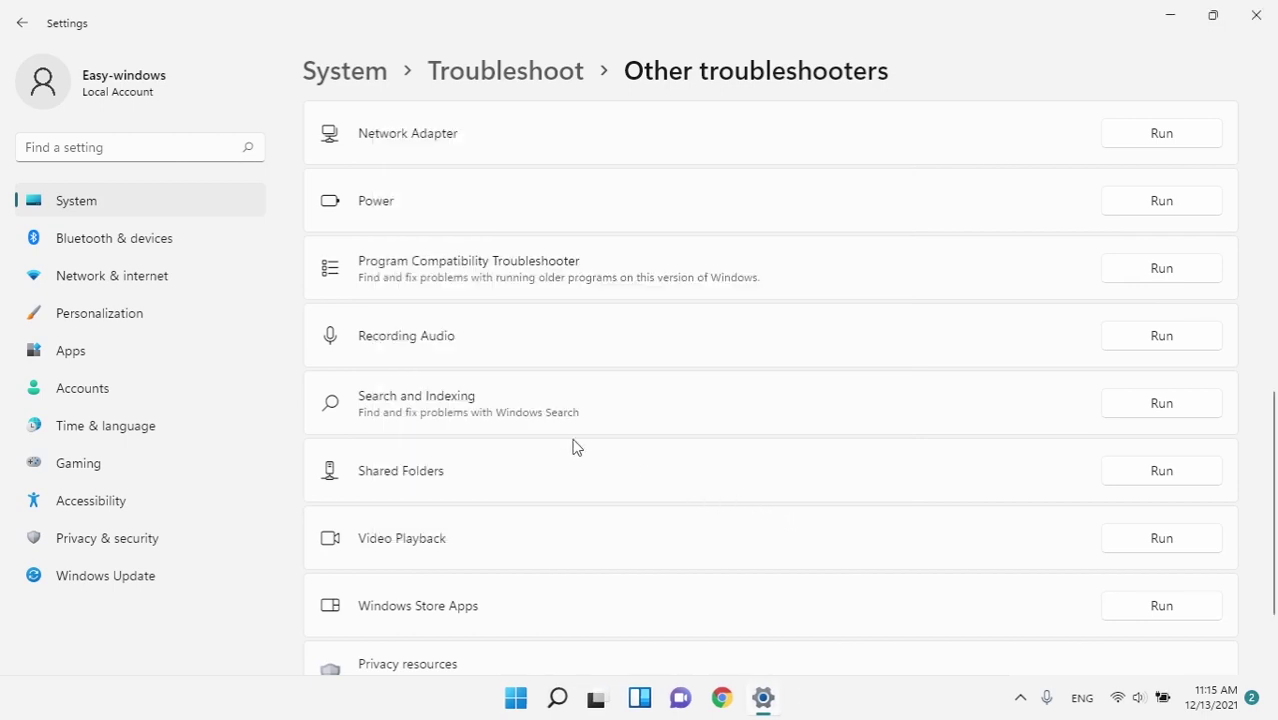
pyautogui.scroll(5, 518, 430)
pyautogui.click(1256, 15)
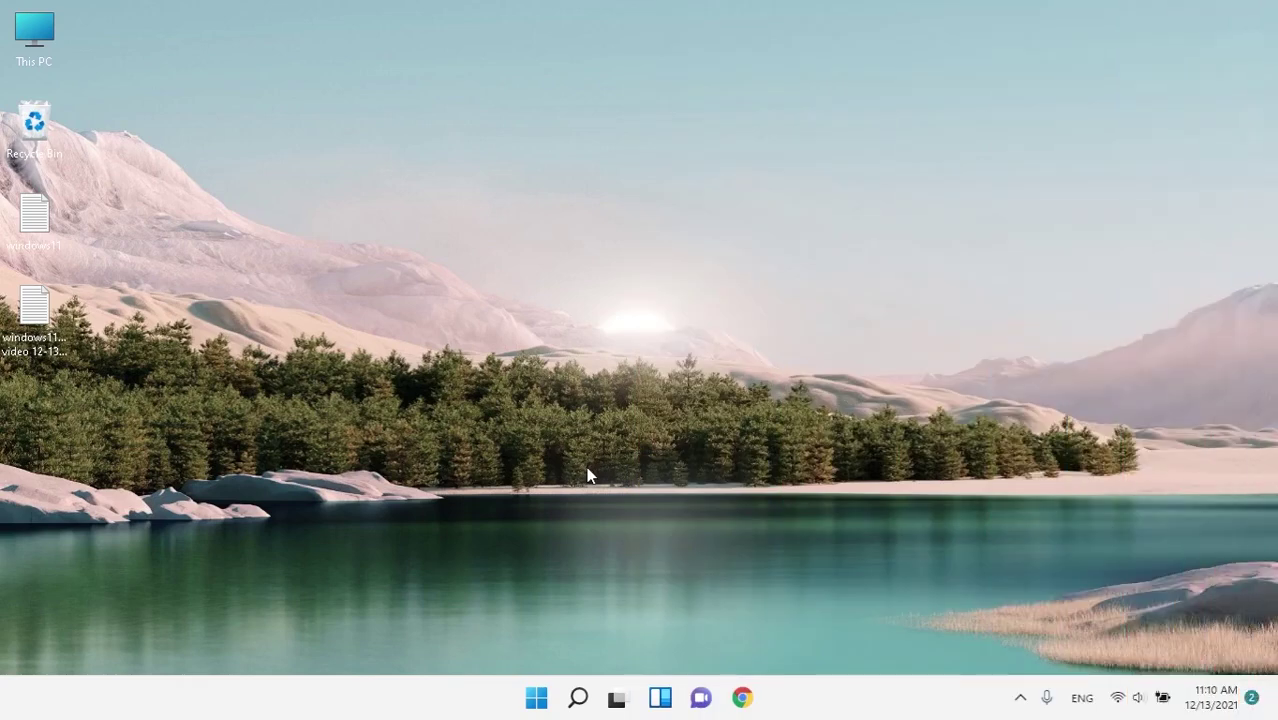
# - Reopen Settings and open the Email app permissions under Privacy & security
pyautogui.click(537, 697)
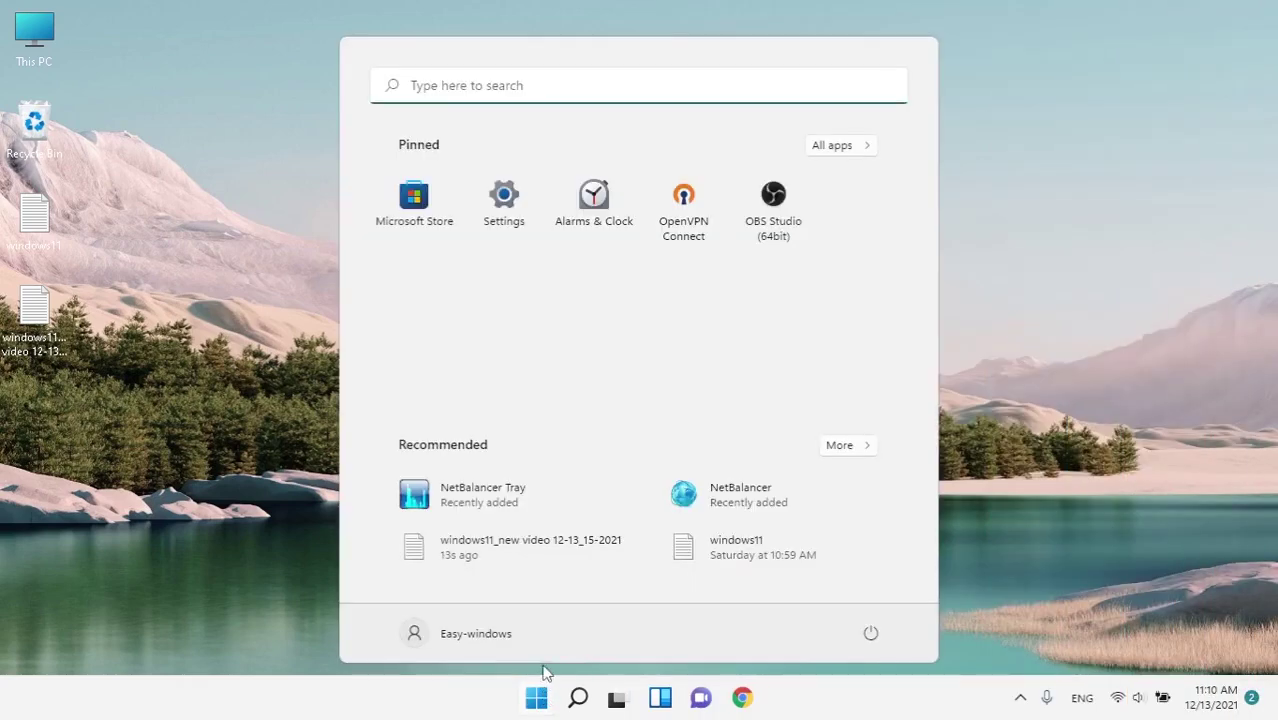
pyautogui.click(507, 222)
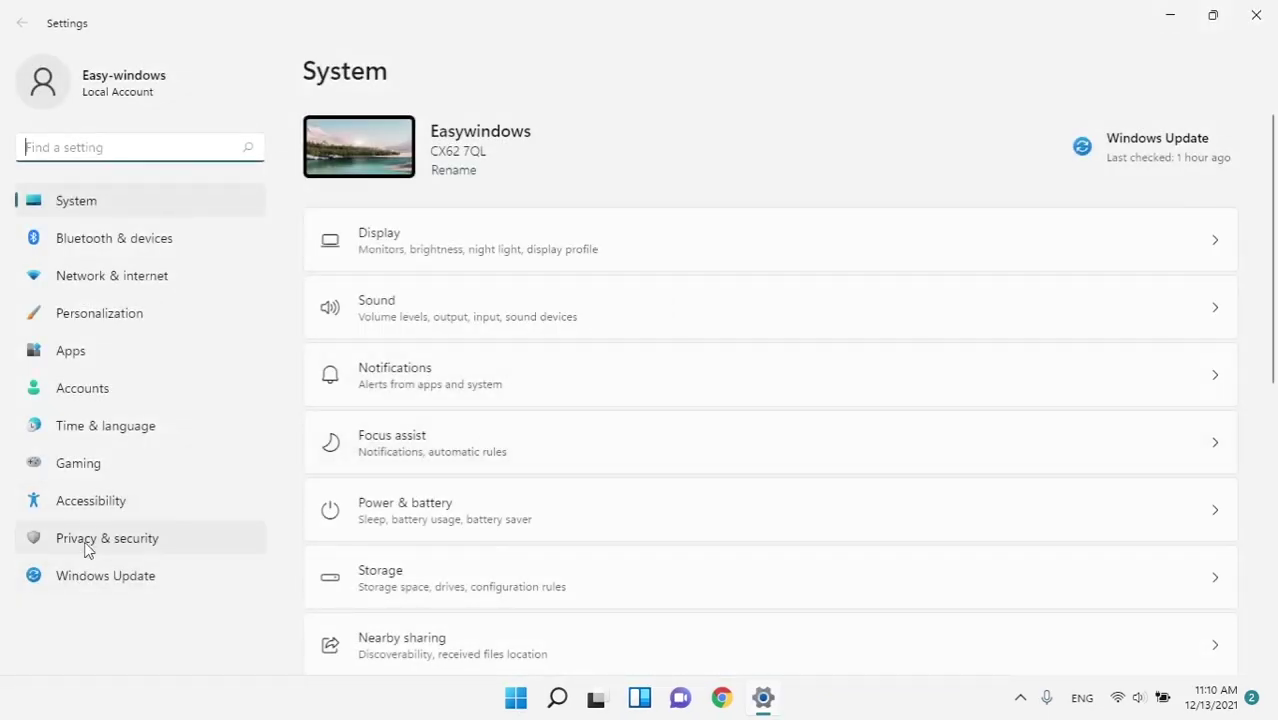
pyautogui.click(84, 537)
pyautogui.scroll(-12, 451, 408)
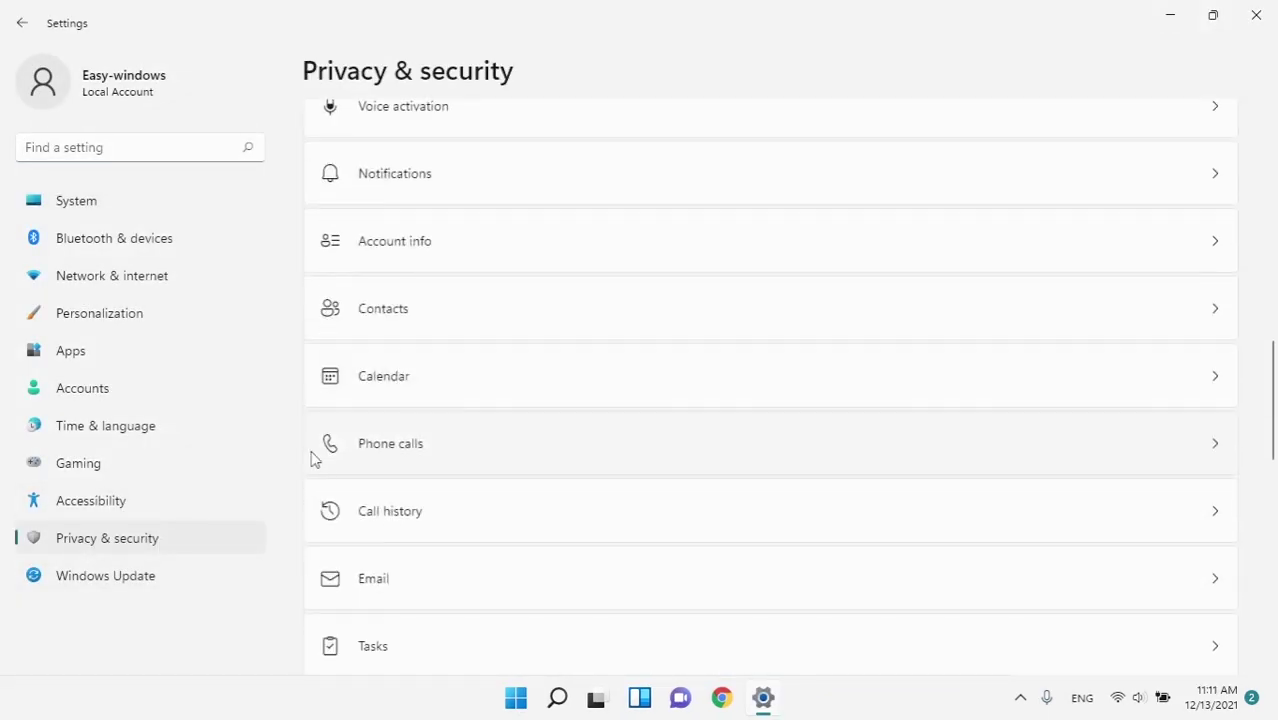
pyautogui.scroll(1, 400, 330)
pyautogui.click(432, 250)
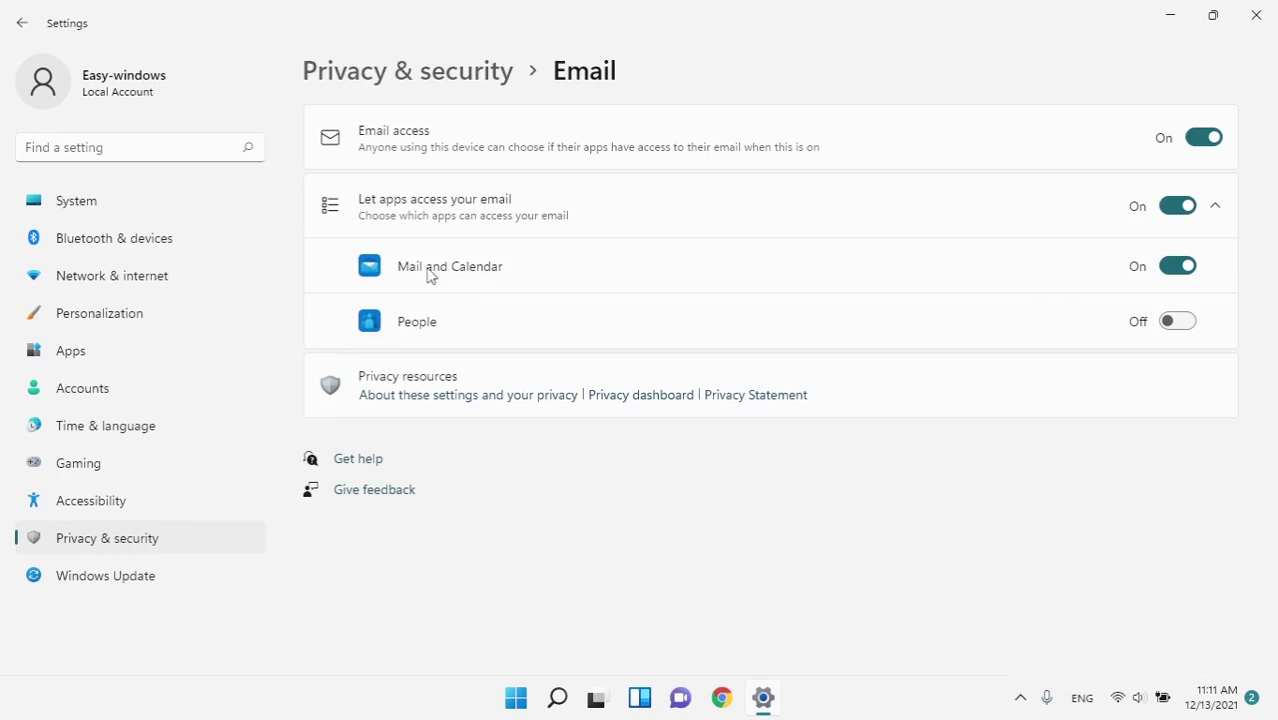
# - Find Mail and Calendar in Apps & features by filtering the app list for "mail" and open its advanced options
pyautogui.click(122, 548)
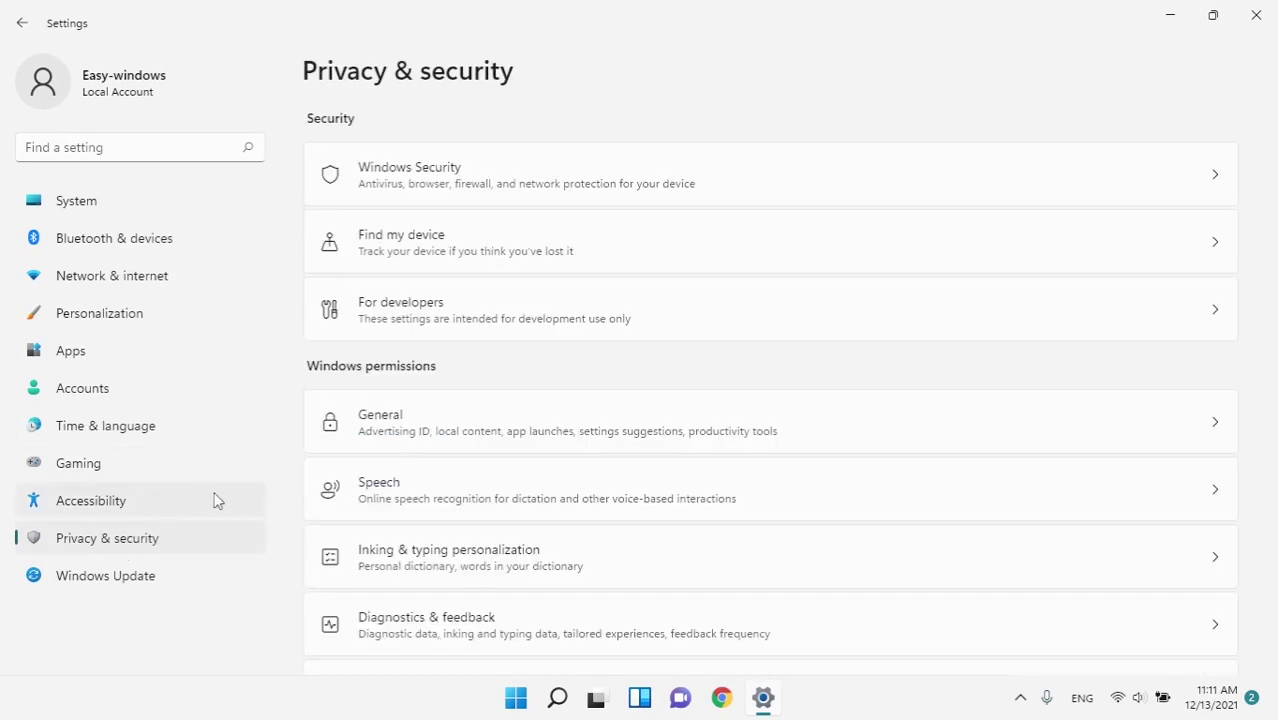
pyautogui.click(164, 346)
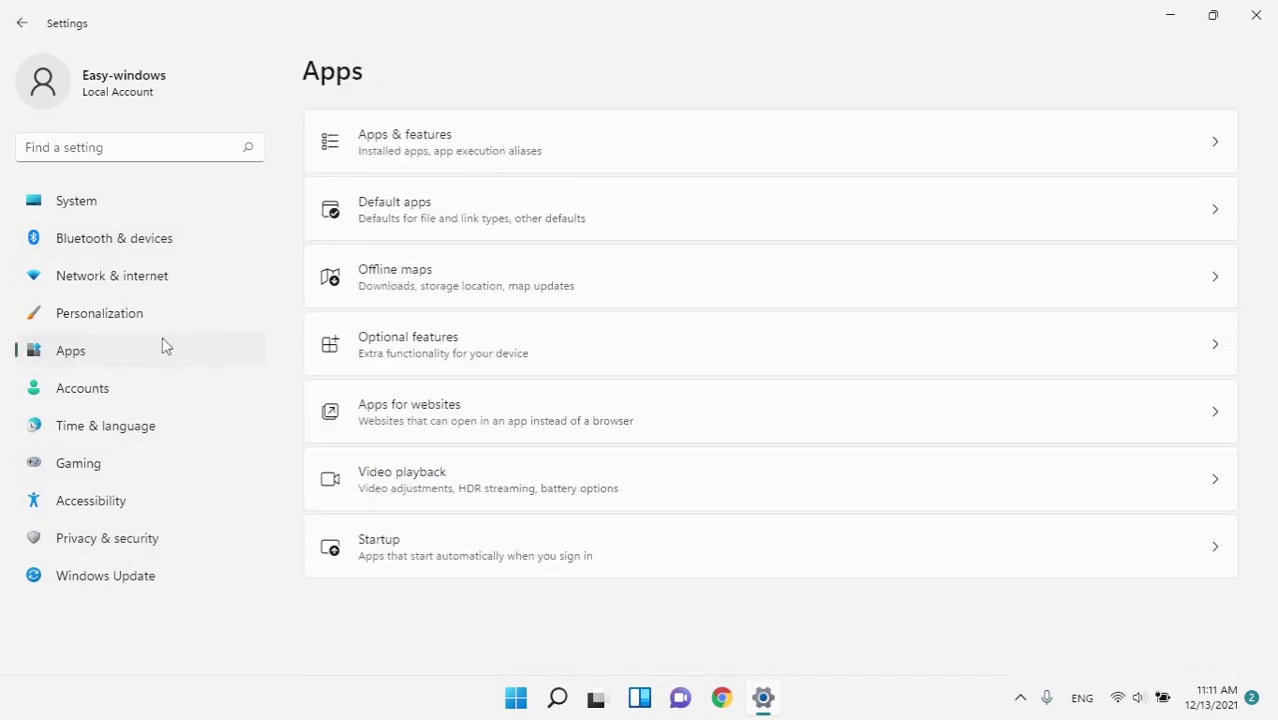
pyautogui.click(372, 150)
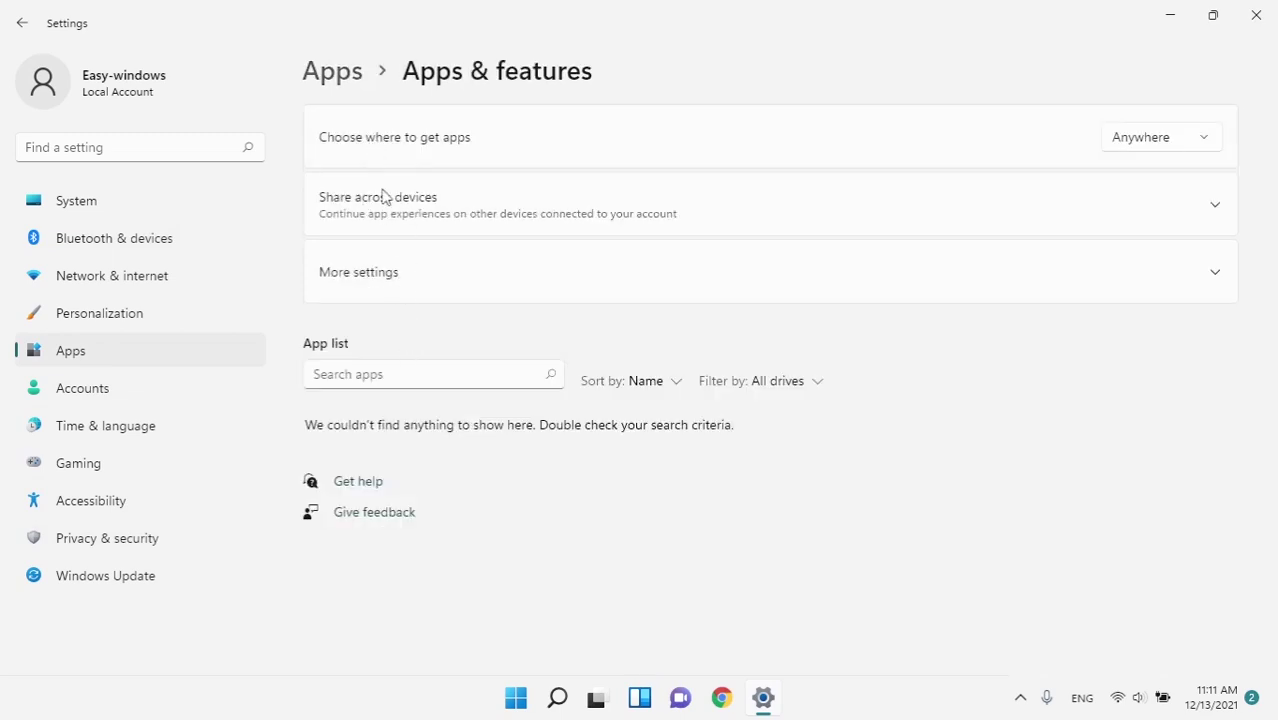
pyautogui.click(411, 374)
pyautogui.write('mail')
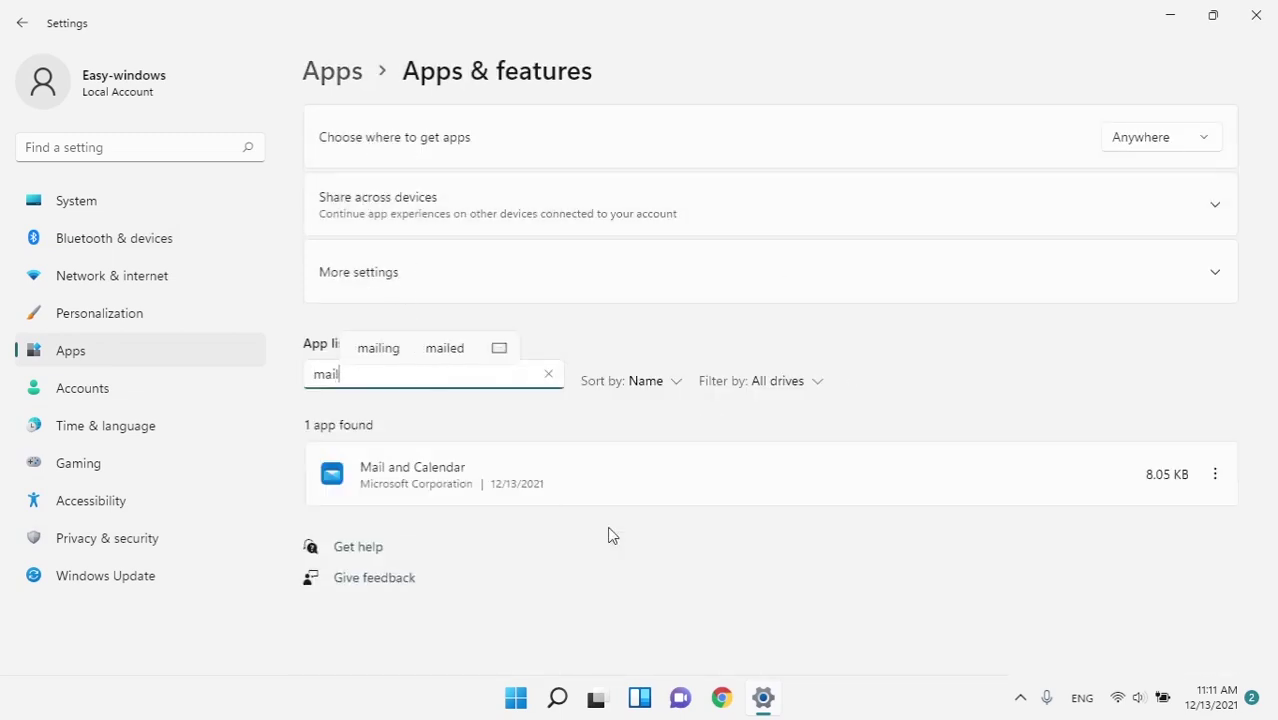
pyautogui.click(1220, 483)
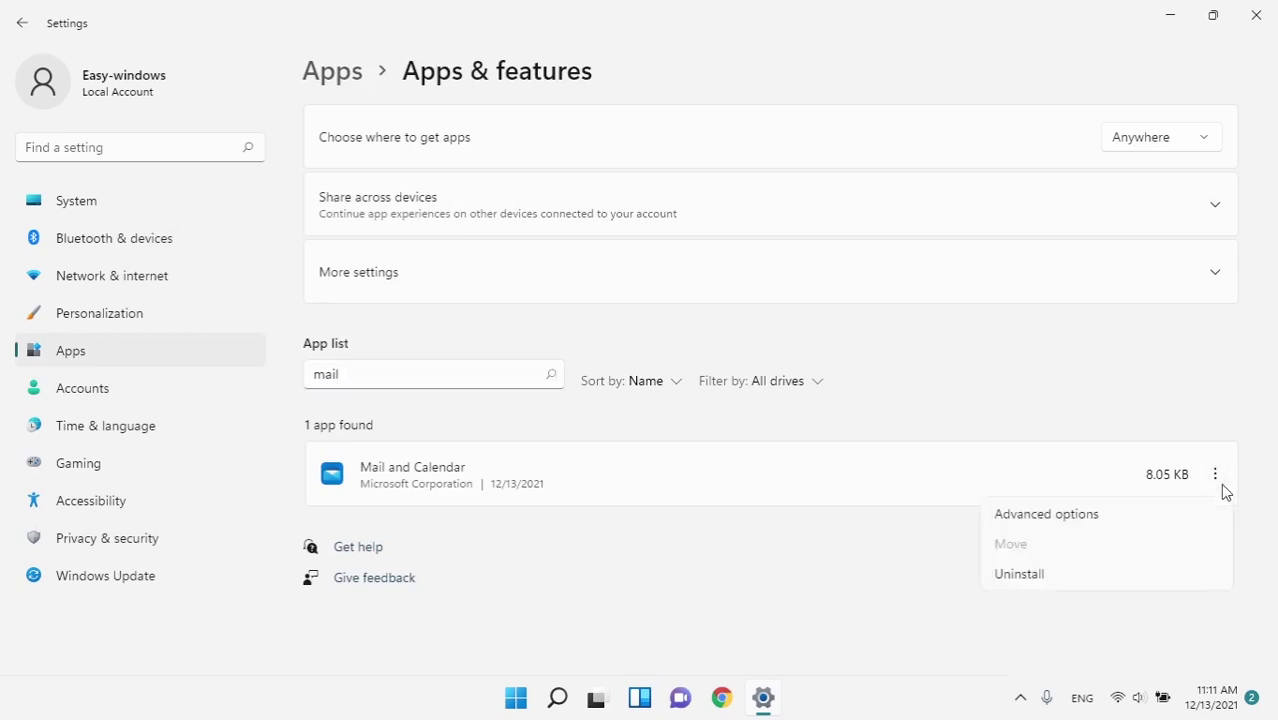
pyautogui.click(1076, 516)
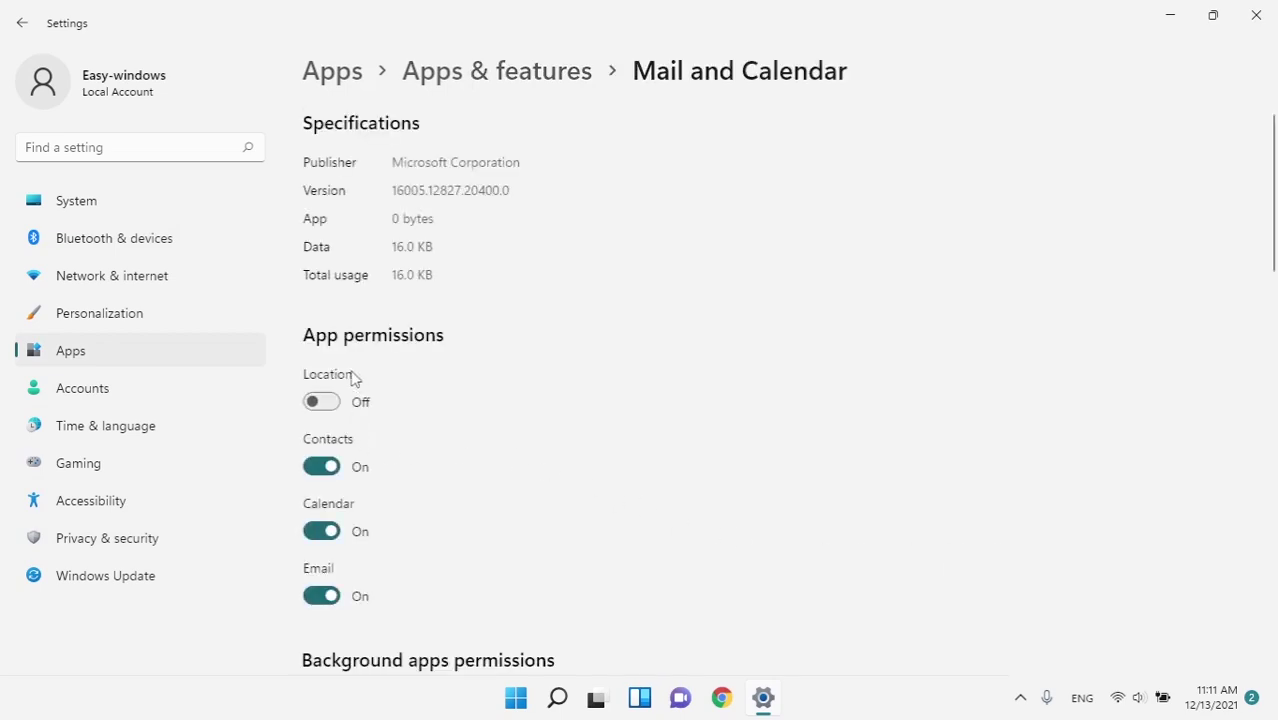
# - Turn on the Location permission for Mail and Calendar, look over its background app permissions and close Settings
pyautogui.click(330, 401)
pyautogui.scroll(-3, 359, 572)
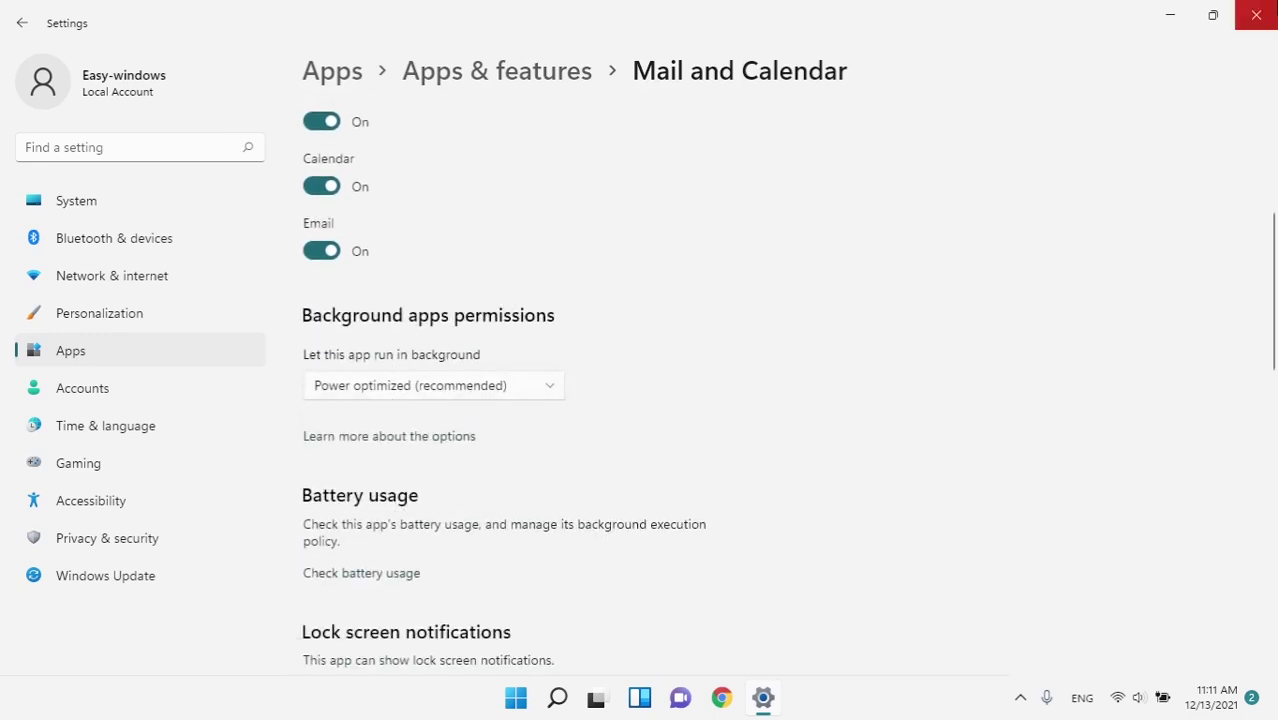
pyautogui.click(1256, 15)
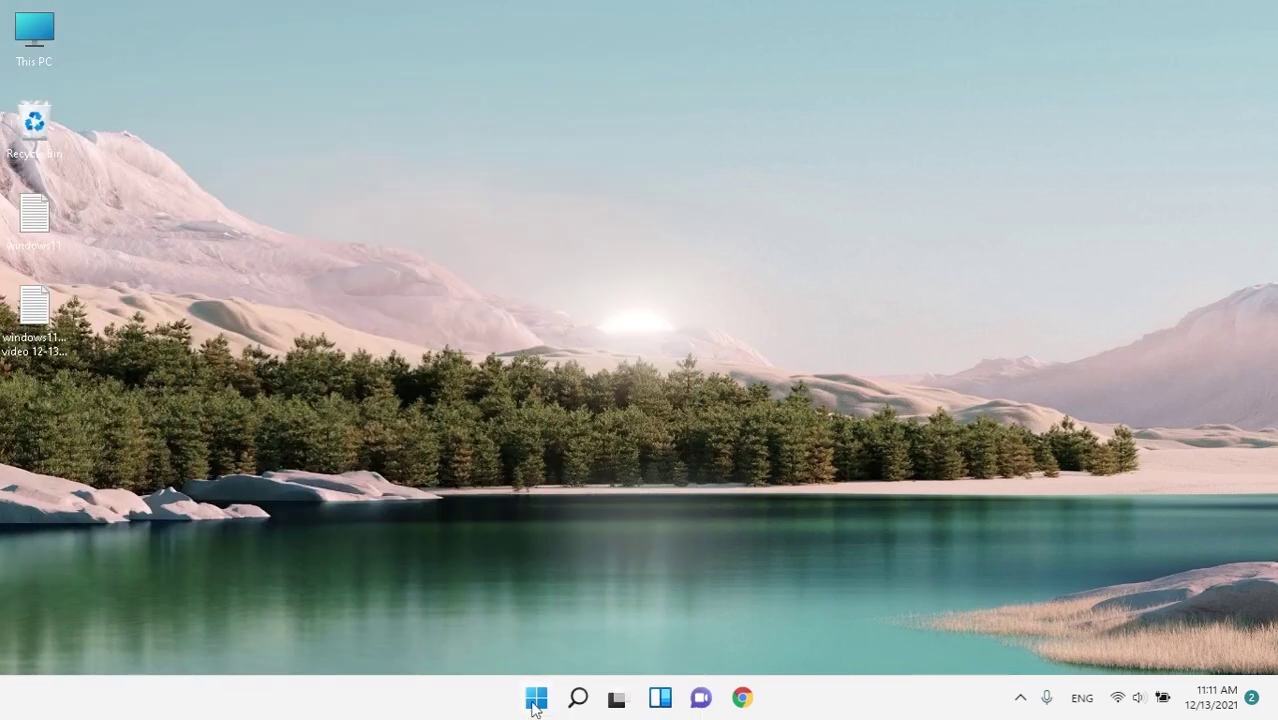
# - Find Windows Defender Firewall through a system search for "fire" and unlock its list of allowed apps for changes
pyautogui.click(524, 688)
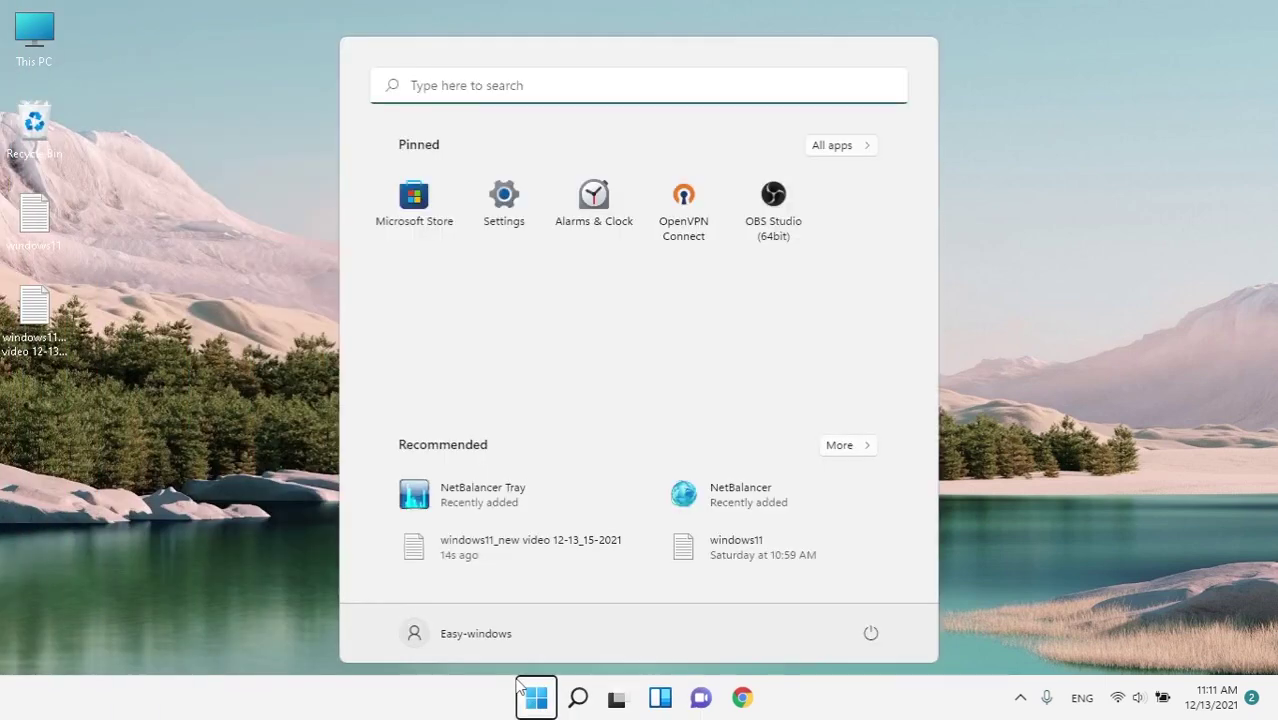
pyautogui.write('fire')
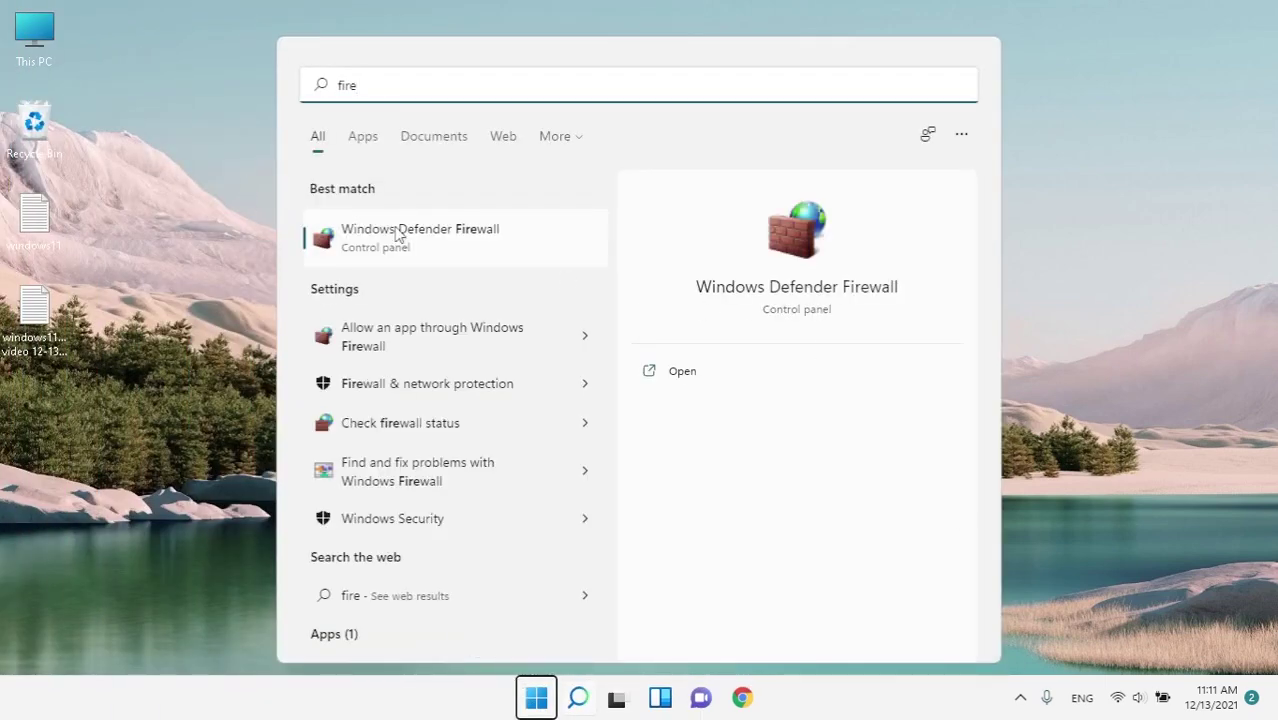
pyautogui.click(405, 238)
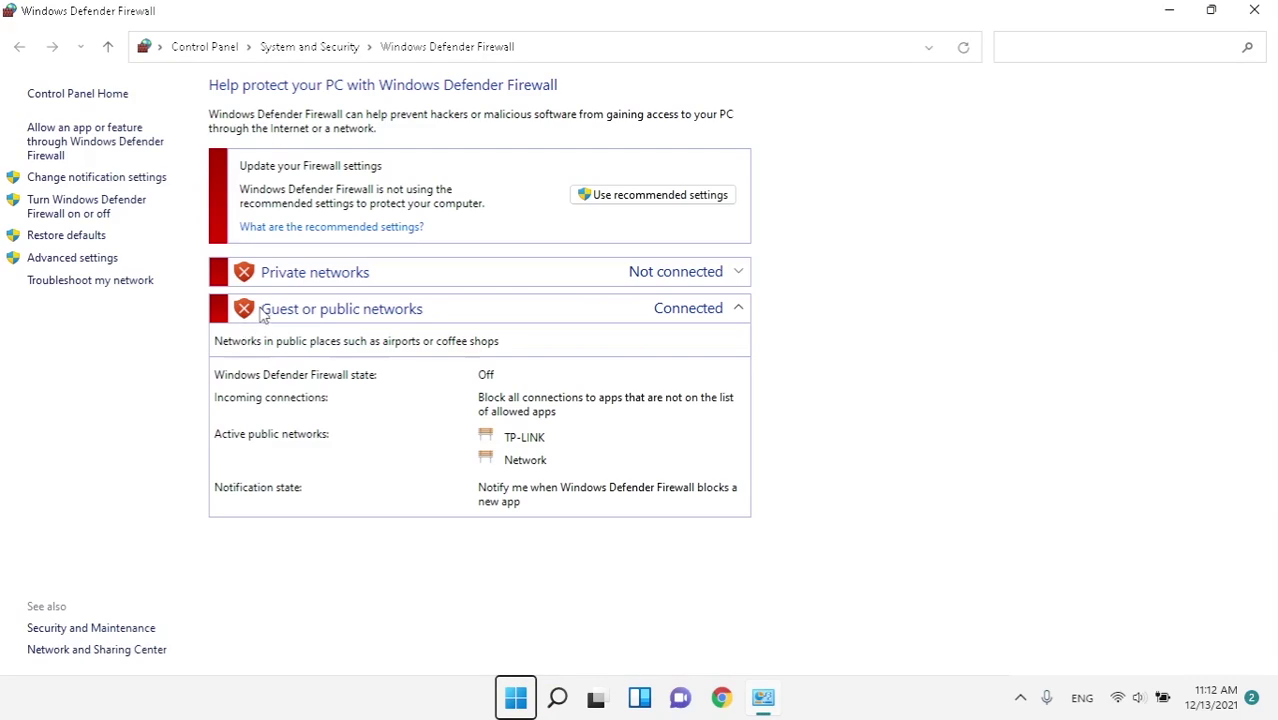
pyautogui.click(72, 158)
pyautogui.click(868, 148)
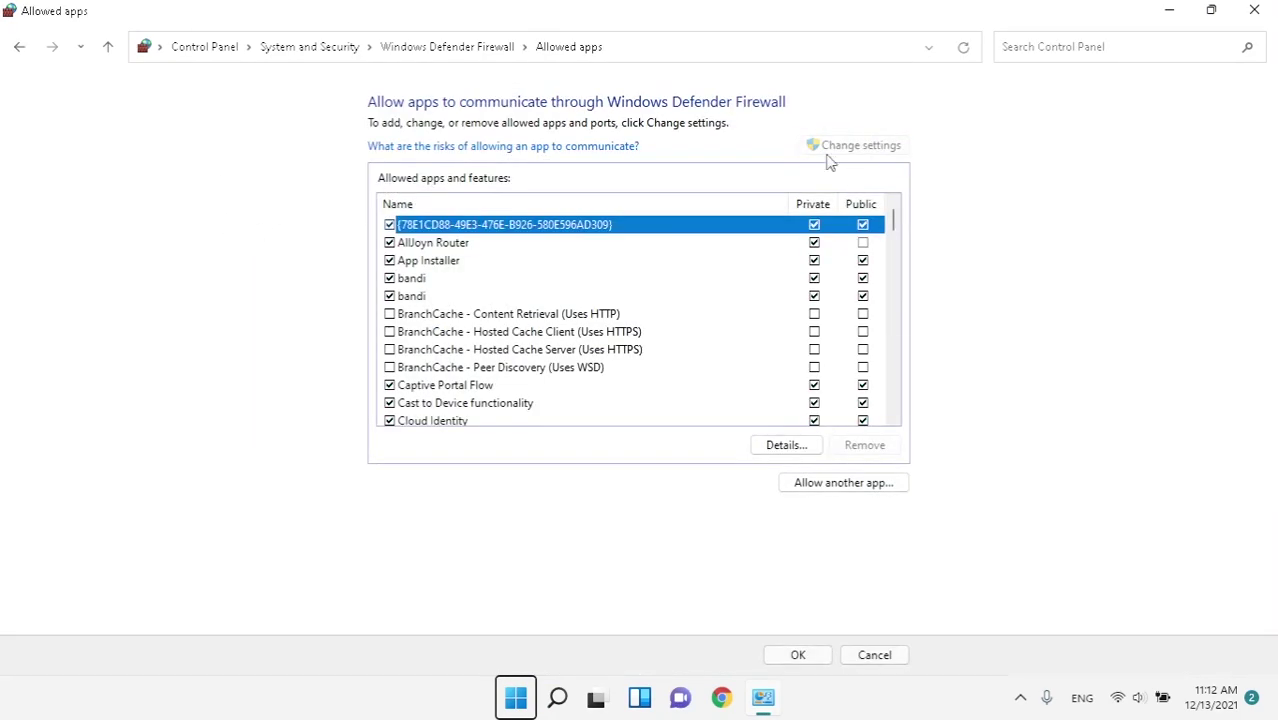
# - Locate Mail and Calendar among the firewall's allowed apps, toggle its Private network permission and accept the list
pyautogui.click(519, 338)
pyautogui.press('m')
pyautogui.press('d')
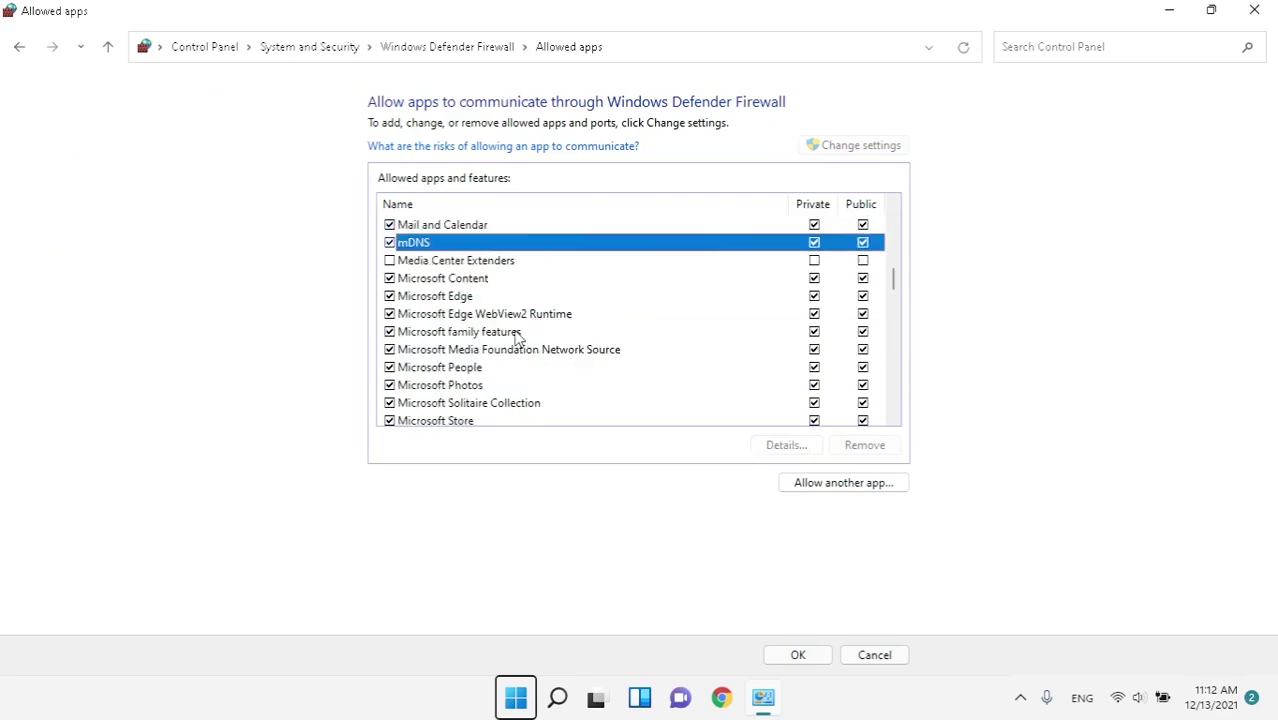
pyautogui.click(422, 228)
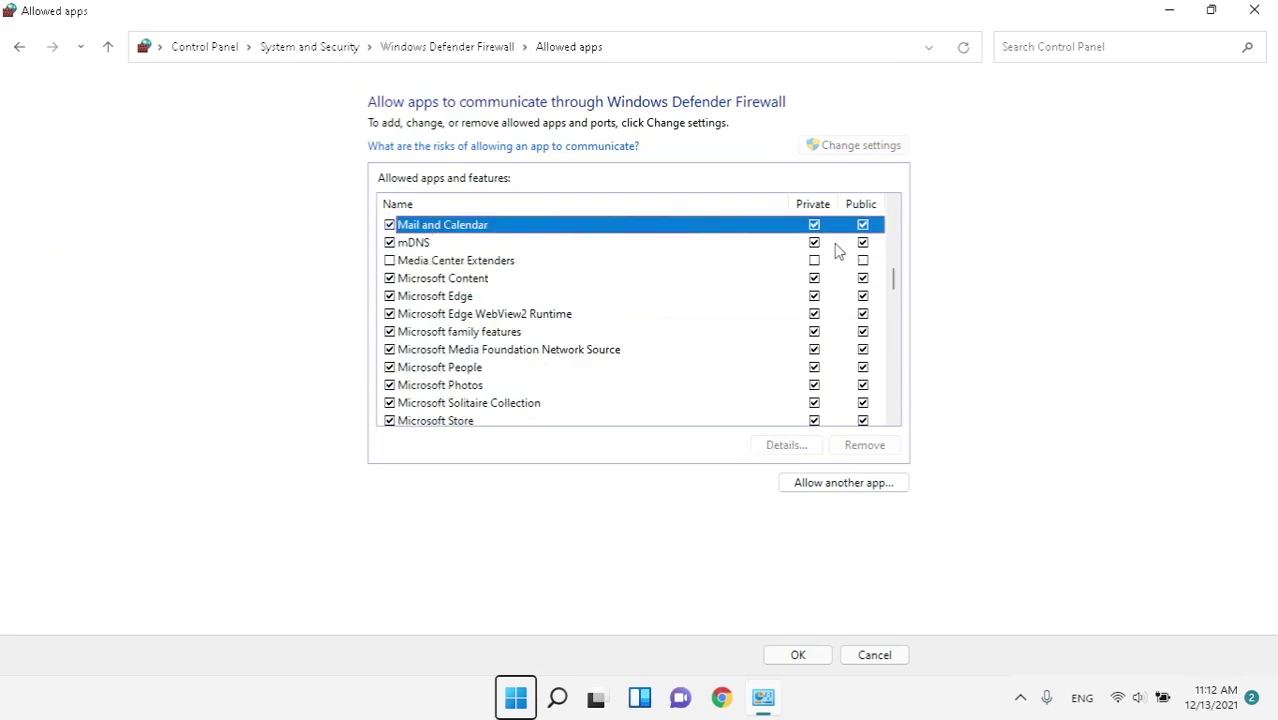
pyautogui.doubleClick(397, 232)
pyautogui.click(770, 423)
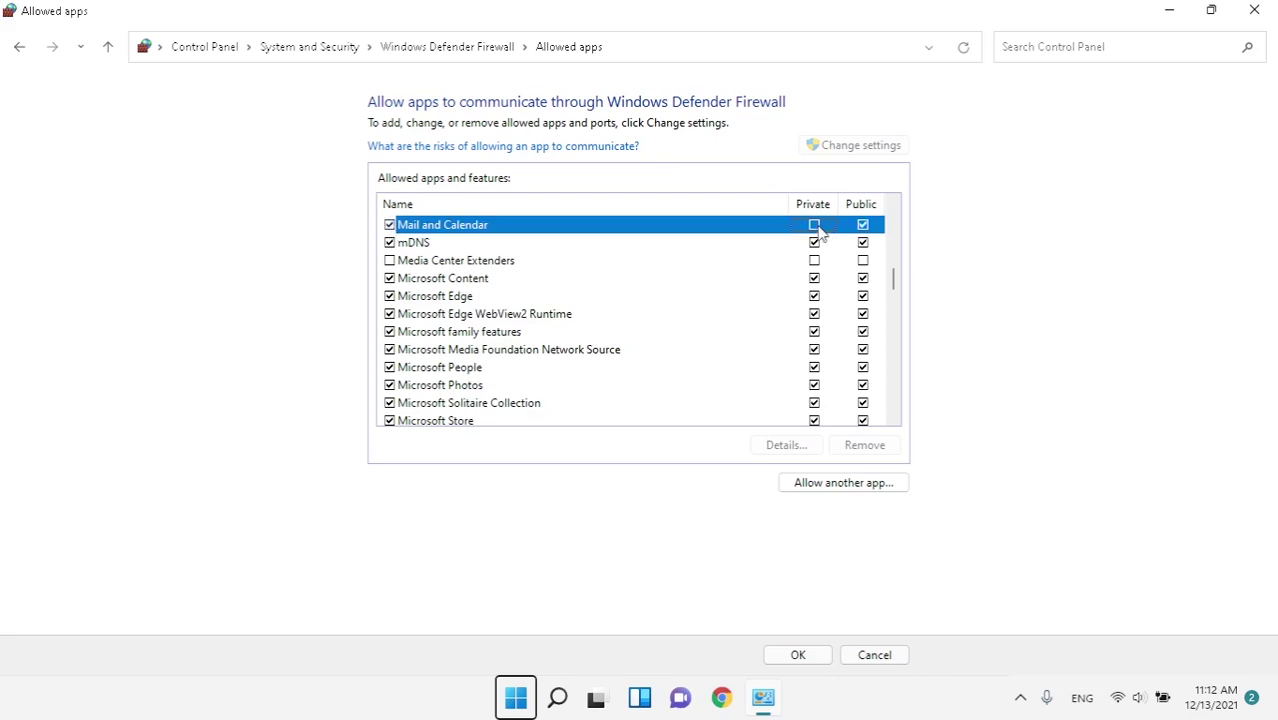
pyautogui.click(800, 655)
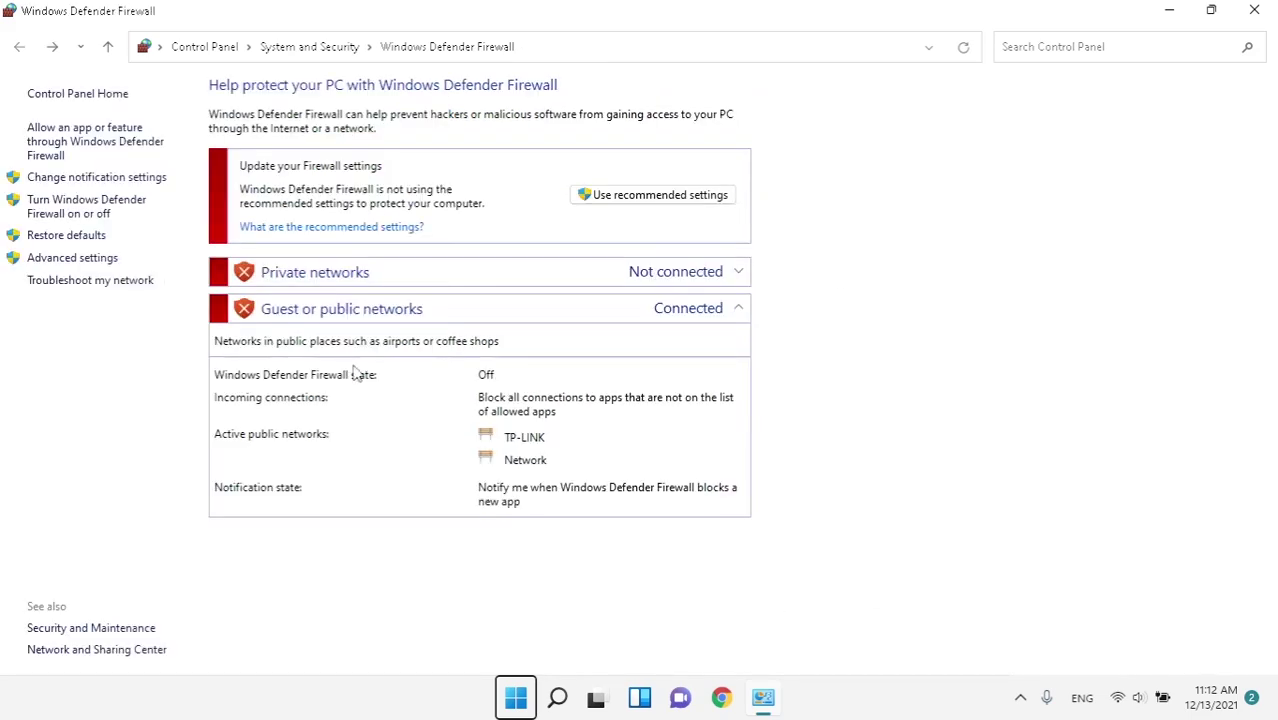
# - Open the properties of the Mail and Calendar inbound rule in the firewall's advanced security settings
pyautogui.click(72, 258)
pyautogui.click(122, 106)
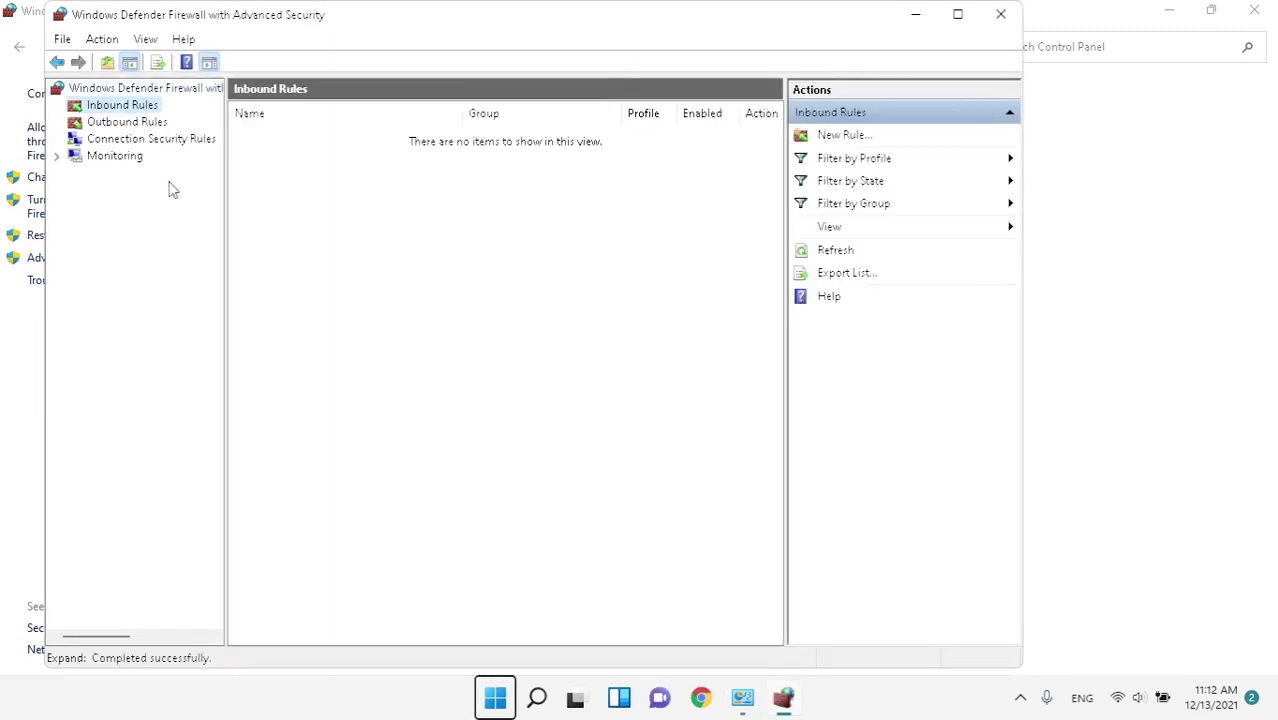
pyautogui.click(316, 280)
pyautogui.press('m')
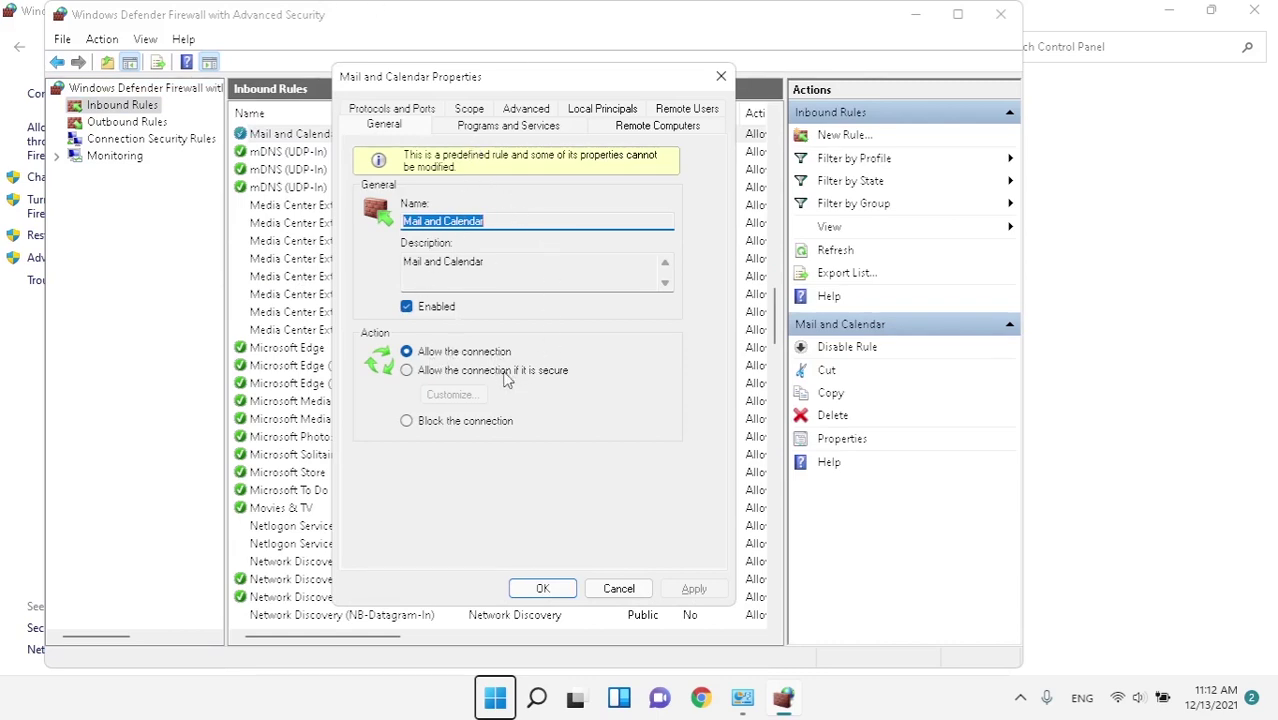
# - Review the rule's program, service, protocol and port settings, accept the properties and close both firewall windows
pyautogui.click(480, 126)
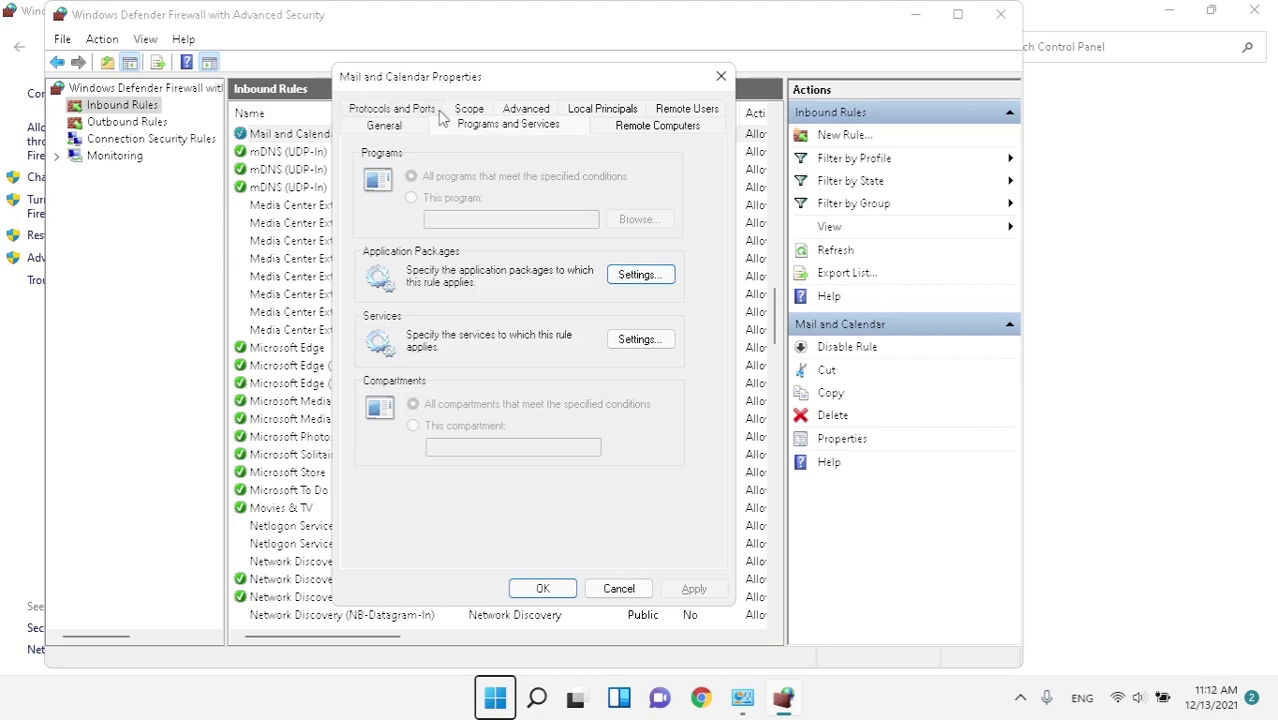
pyautogui.click(440, 113)
pyautogui.click(549, 588)
pyautogui.click(1001, 14)
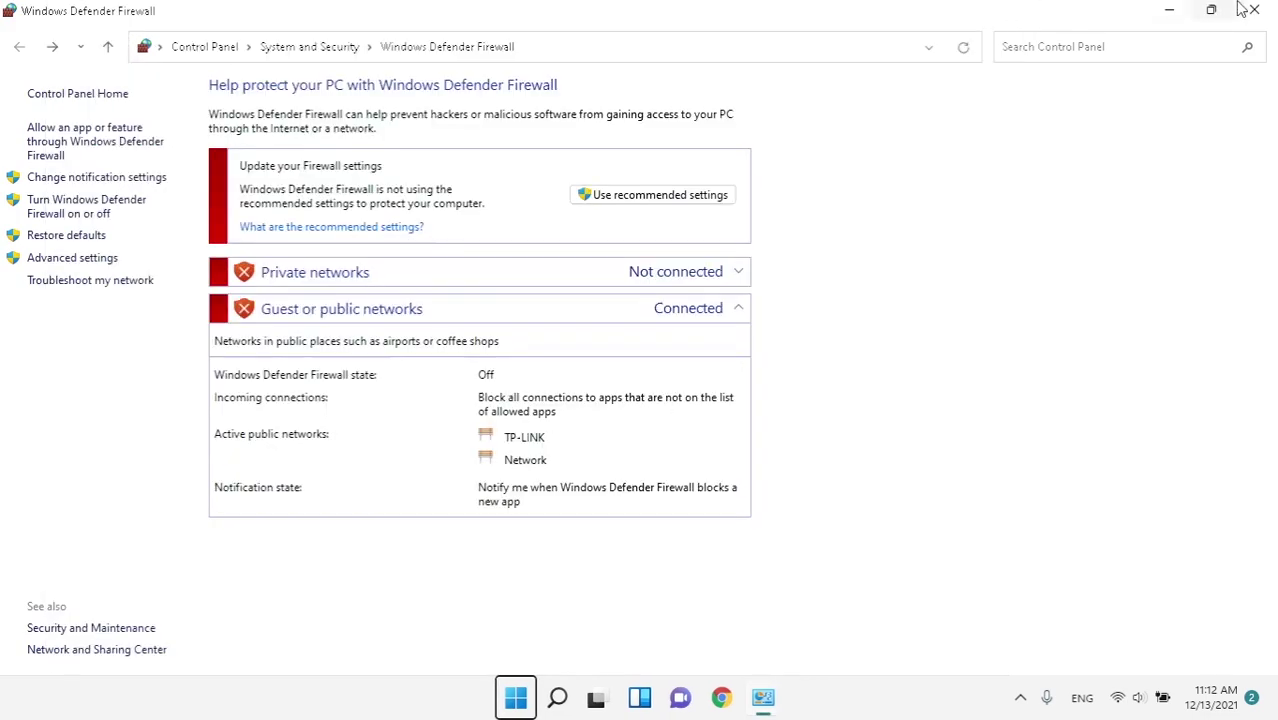
pyautogui.click(1253, 10)
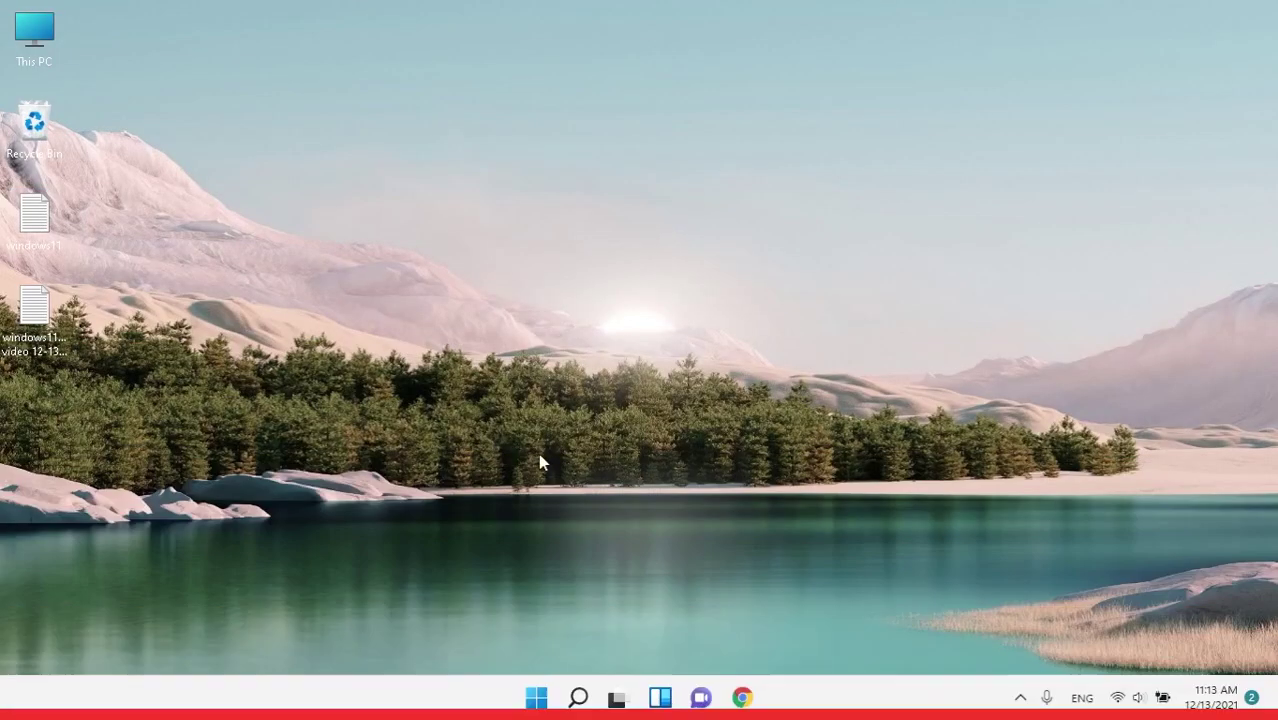
# - Reopen Windows Defender Firewall through a system search and confirm its settings with the firewall off for private and public networks
pyautogui.click(534, 702)
pyautogui.write('fir3')
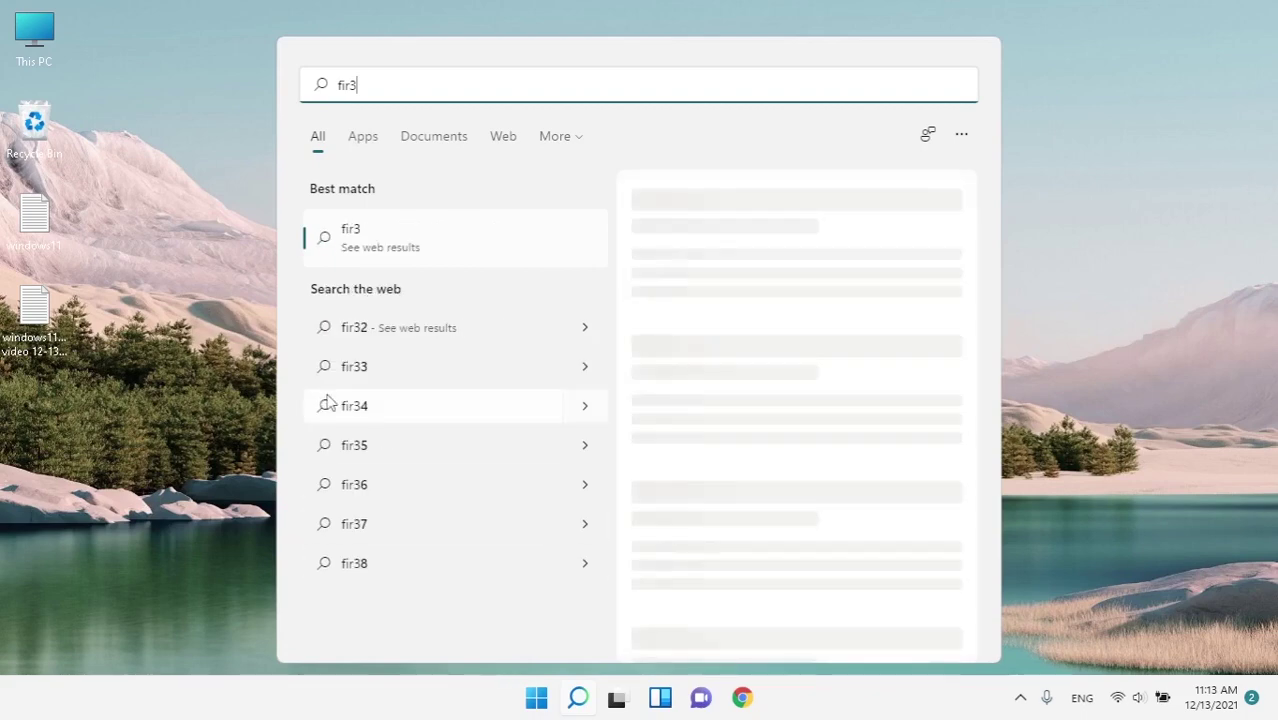
pyautogui.press('BackSpace')
pyautogui.write('r')
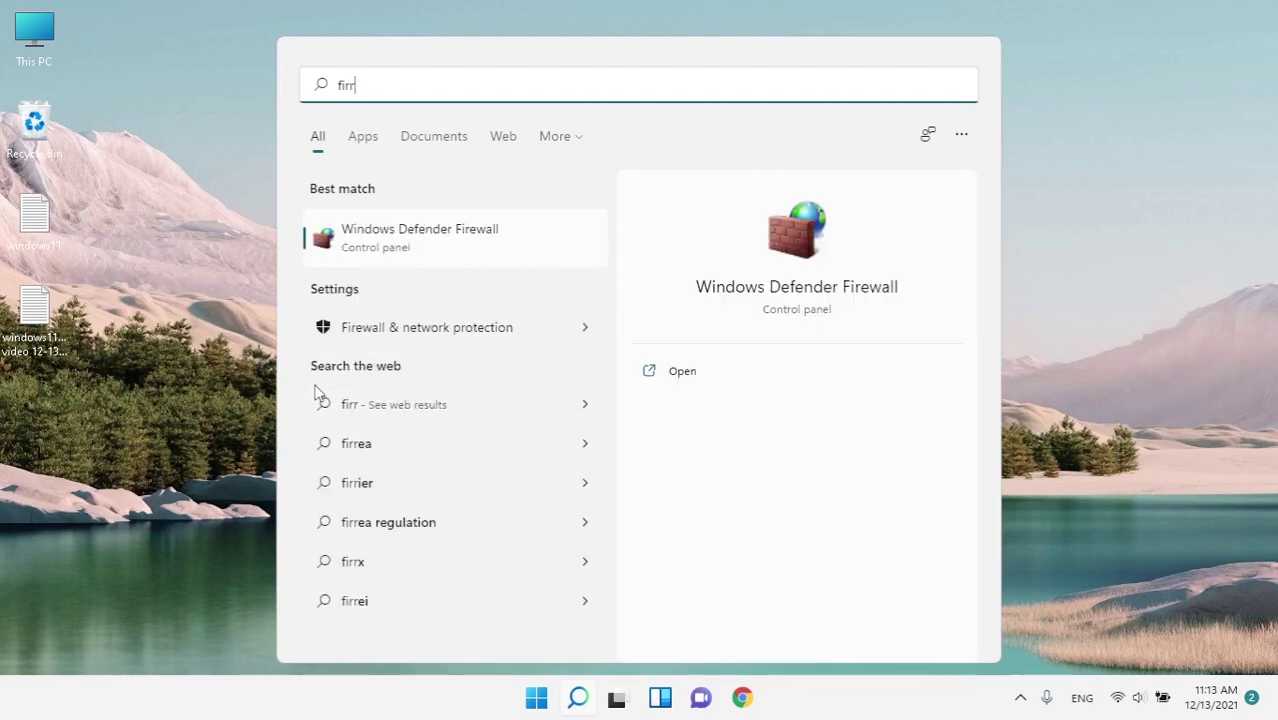
pyautogui.click(448, 238)
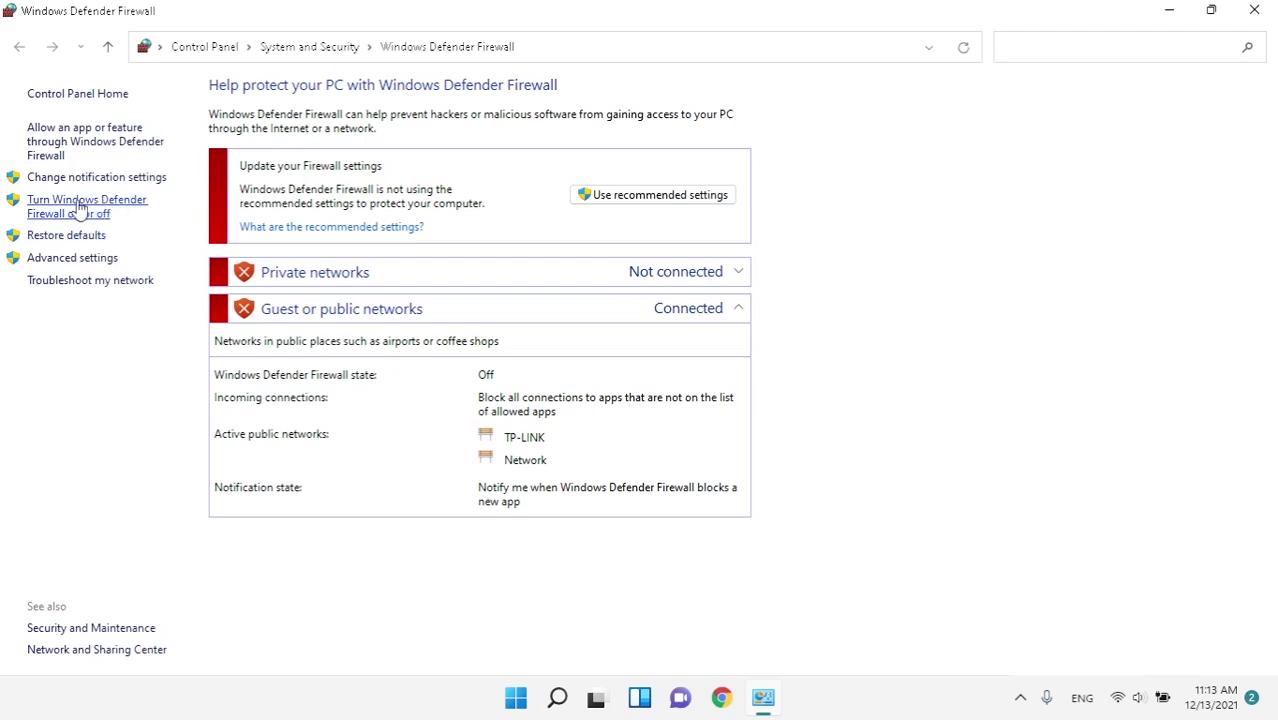
pyautogui.click(76, 204)
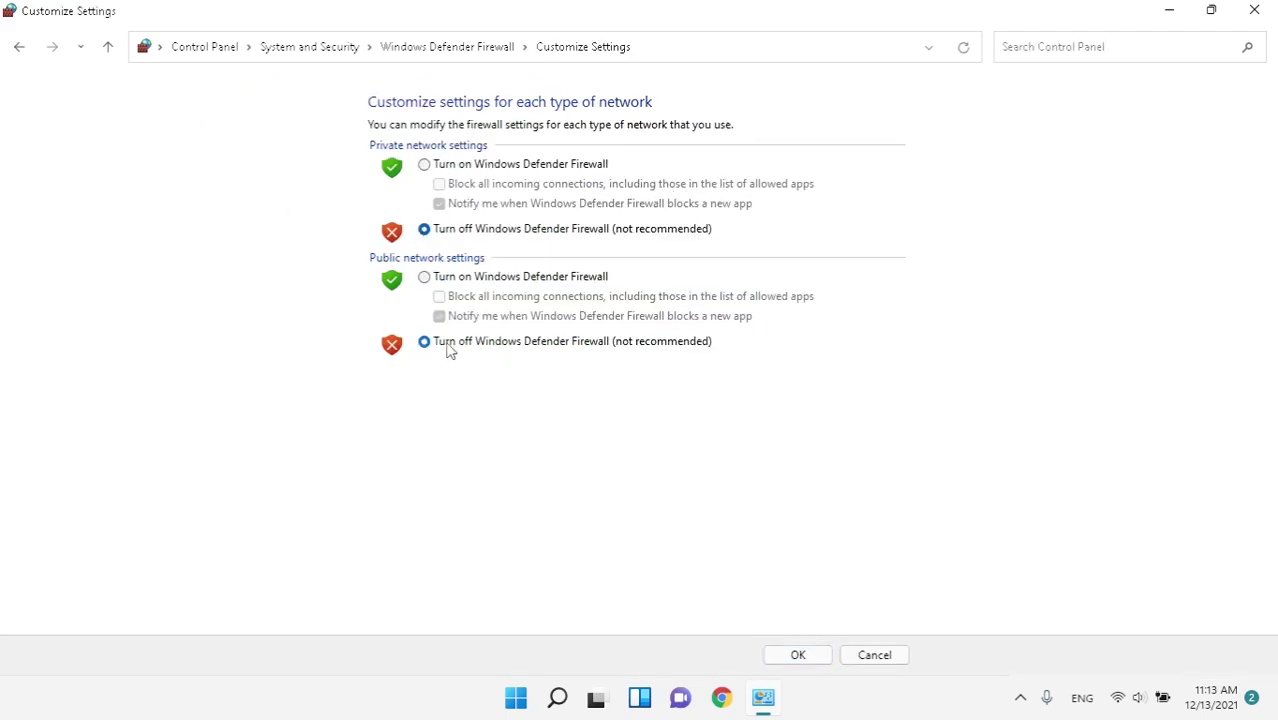
pyautogui.click(795, 656)
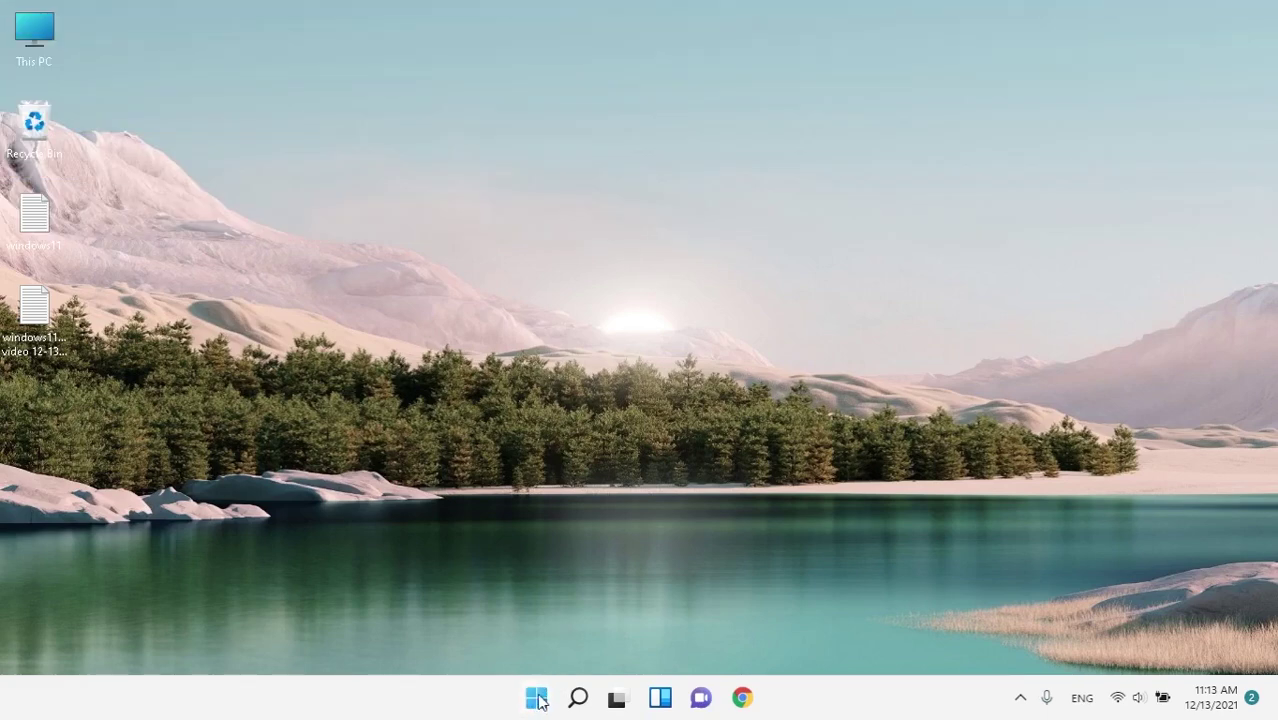
# - Open Settings and go to the Location app permissions under Privacy & security
pyautogui.click(537, 699)
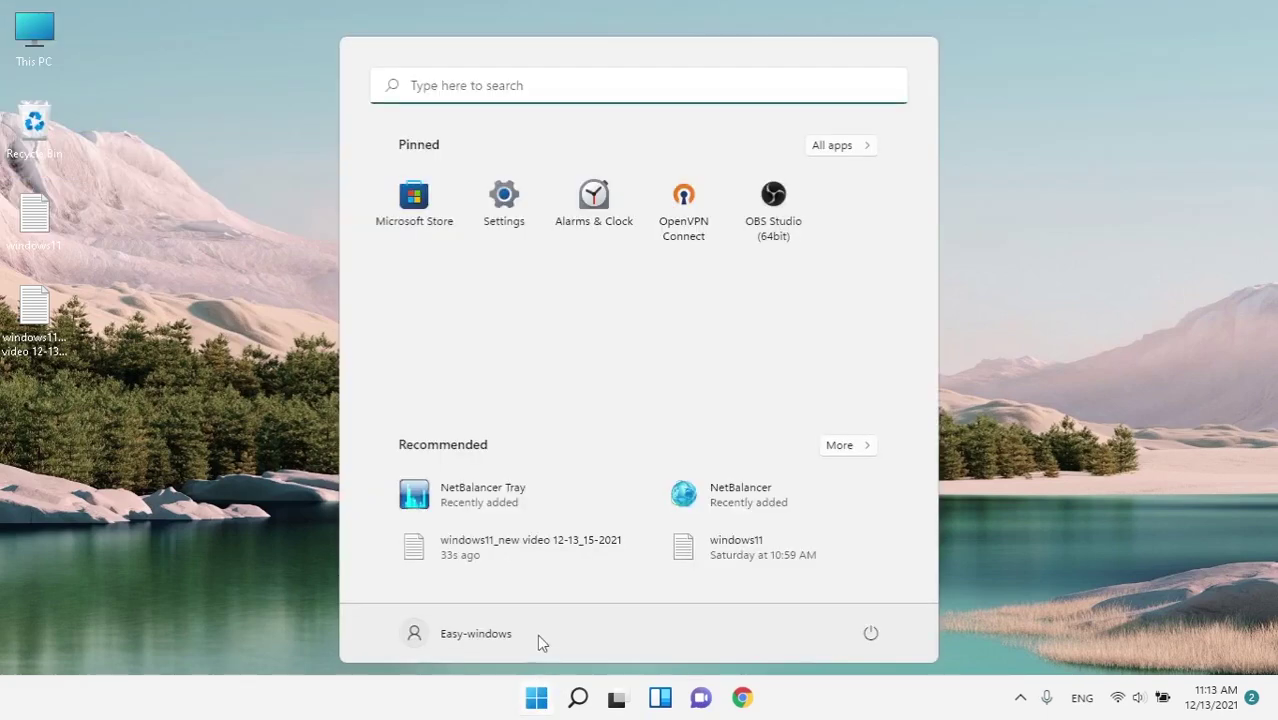
pyautogui.click(510, 230)
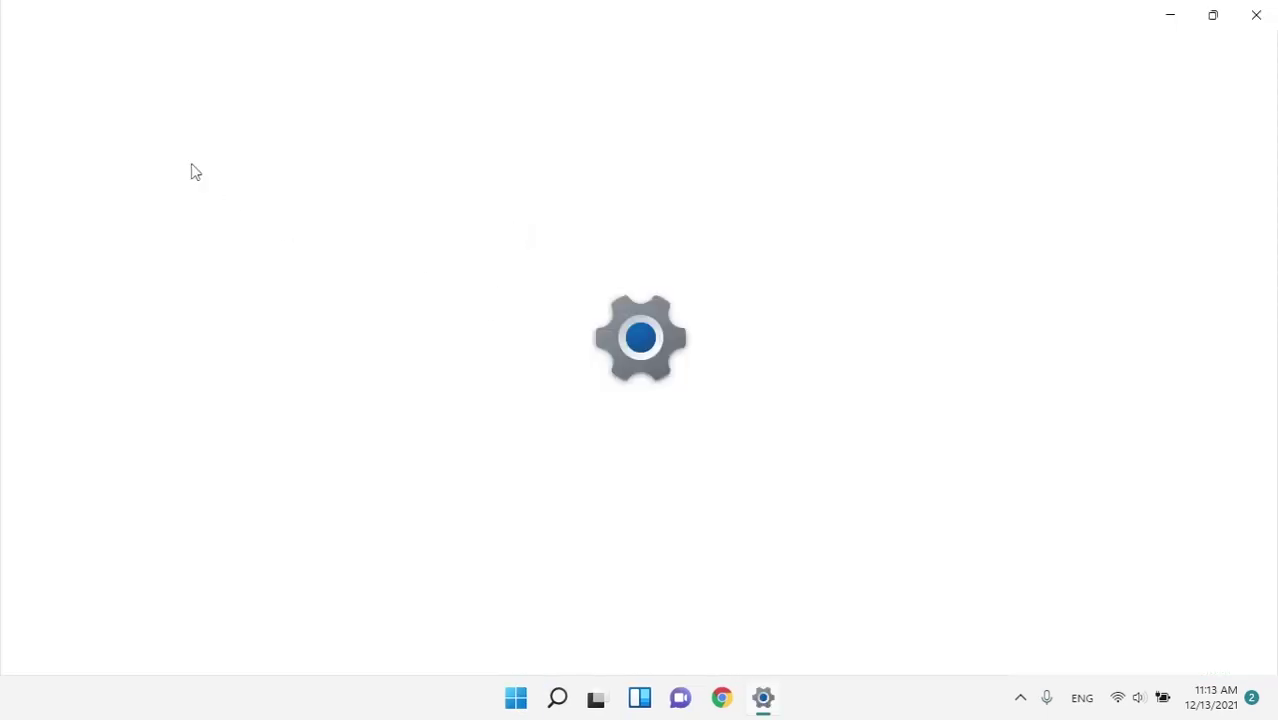
pyautogui.click(120, 538)
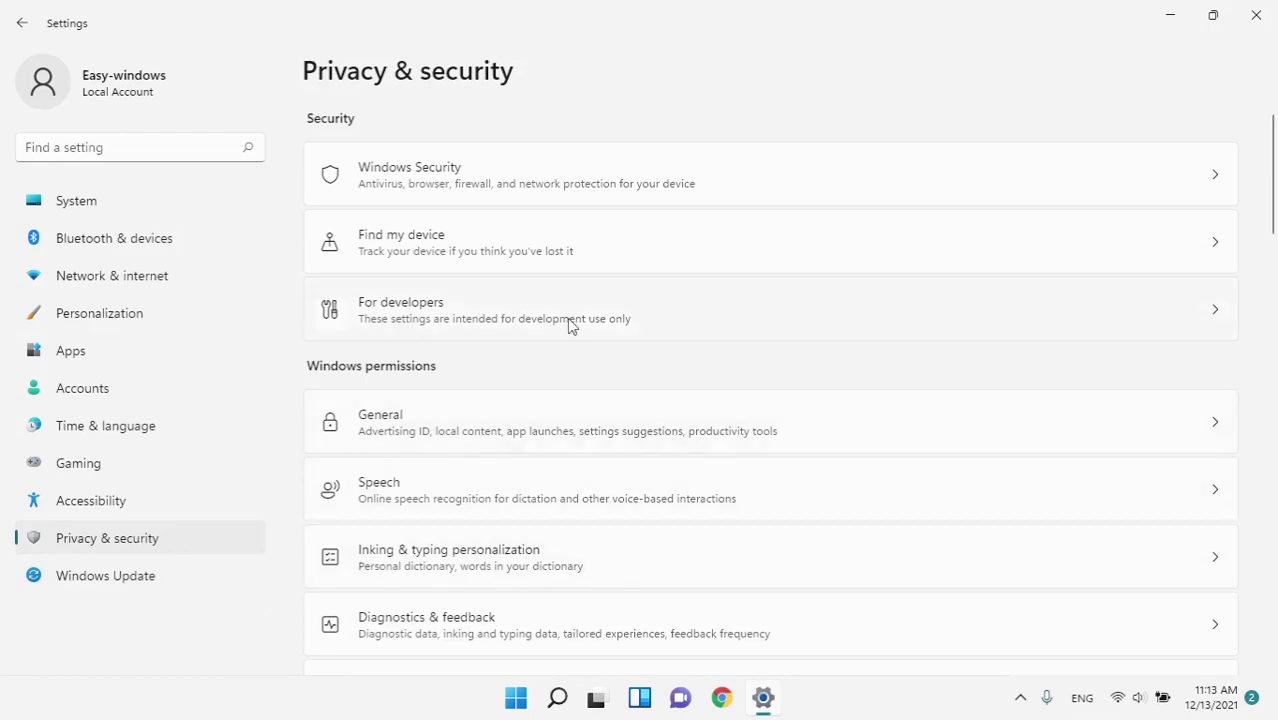
pyautogui.scroll(-1, 590, 350)
pyautogui.scroll(1, 568, 434)
pyautogui.scroll(-3, 534, 431)
pyautogui.scroll(-4, 541, 514)
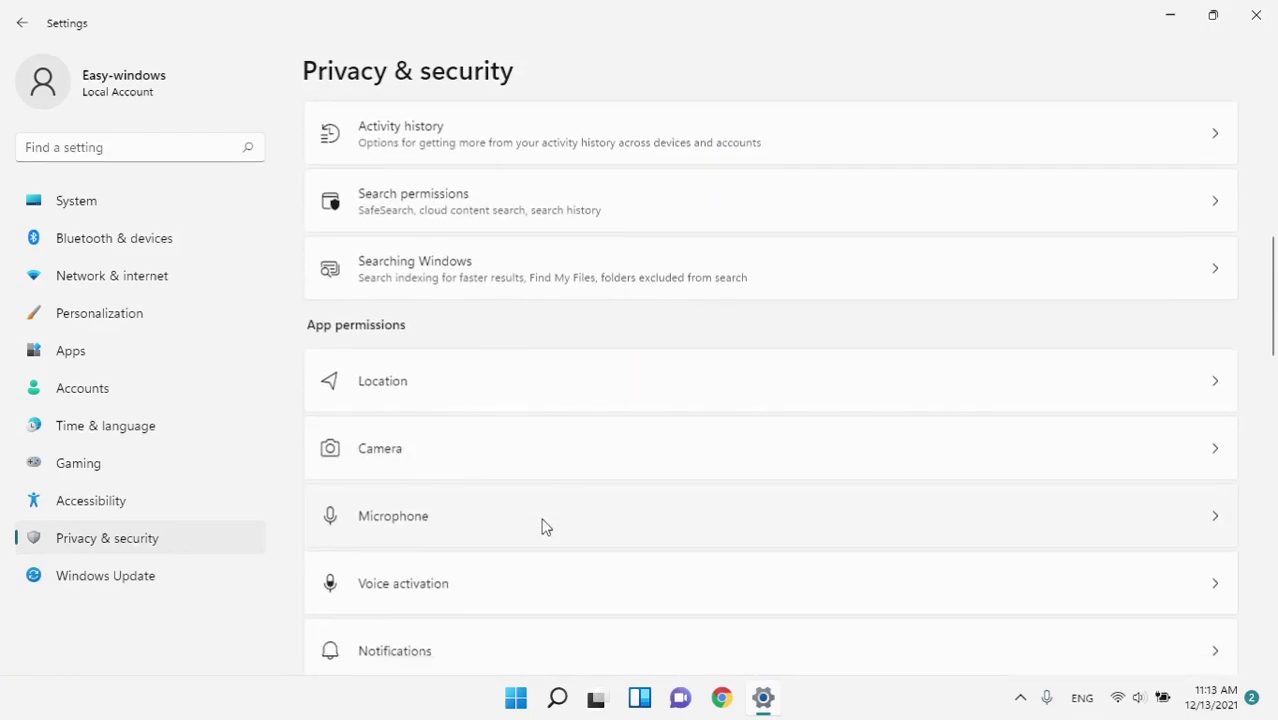
pyautogui.click(389, 348)
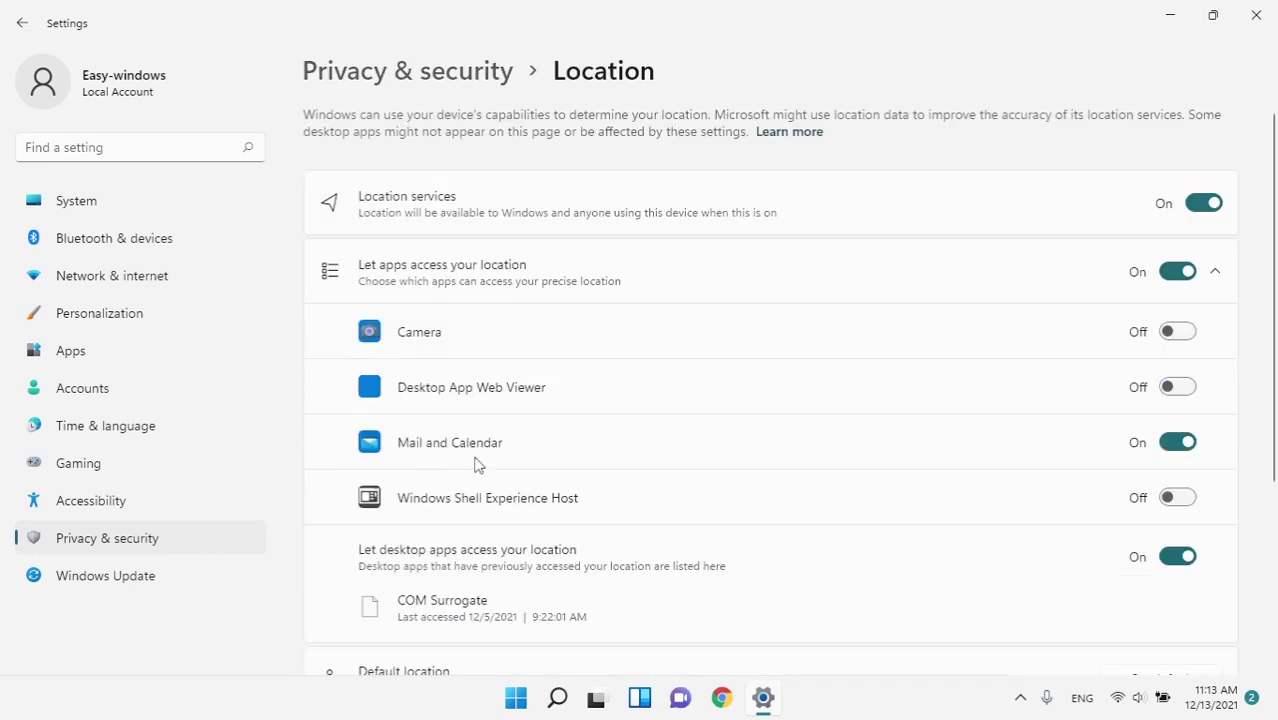
# - Switch Mail and Calendar's location access off and back on, and clear the device's location history
pyautogui.click(1177, 442)
pyautogui.click(1177, 442)
pyautogui.scroll(-3, 796, 433)
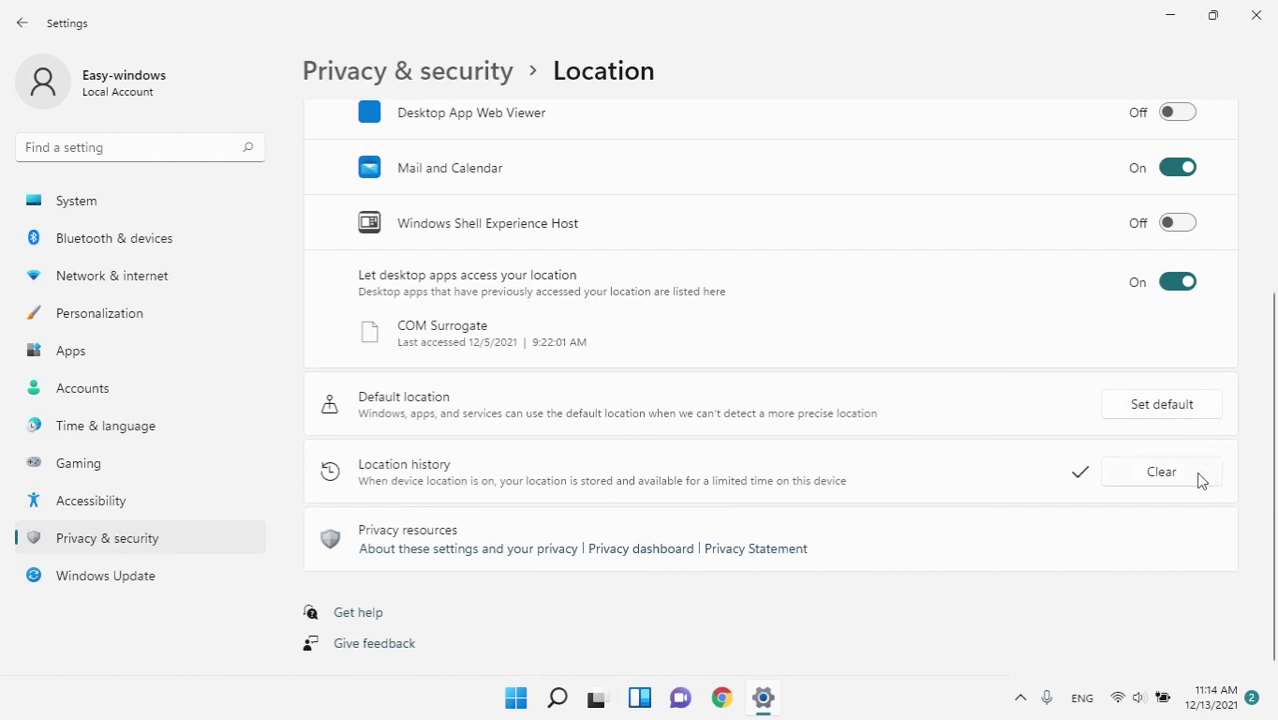
# - Switch Location services for the device off and back on
pyautogui.scroll(3, 741, 503)
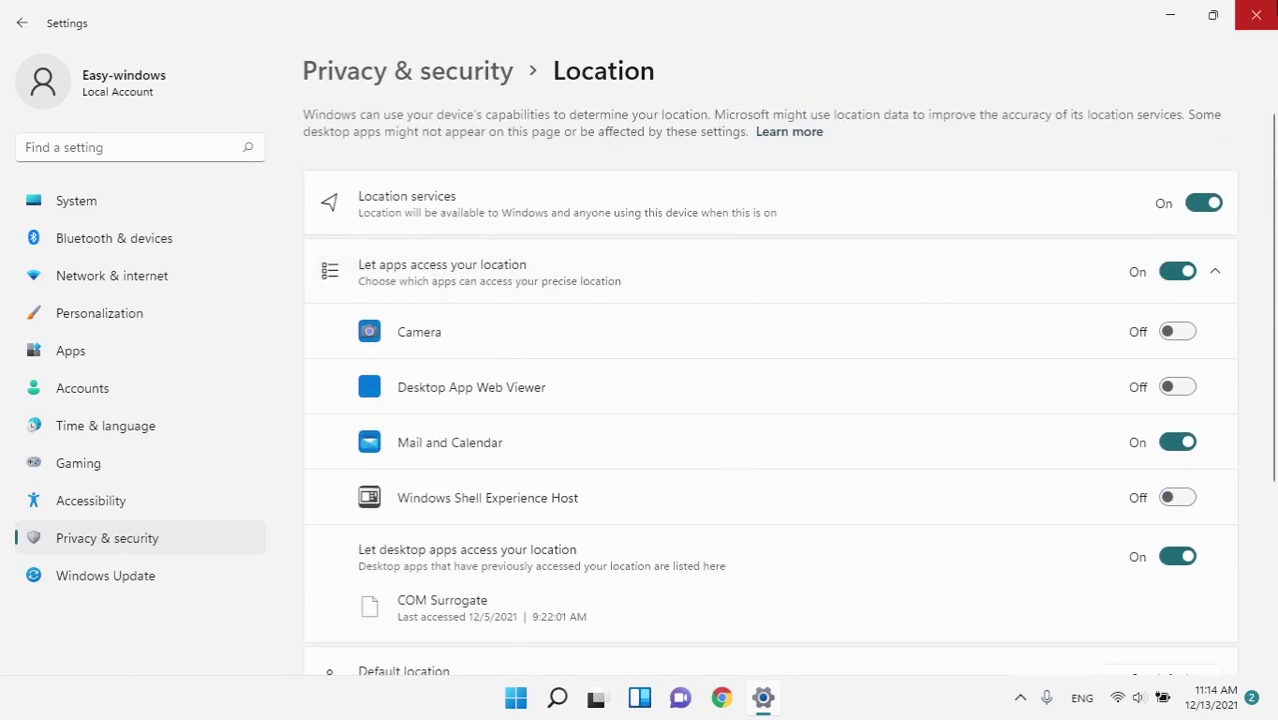
pyautogui.click(1196, 206)
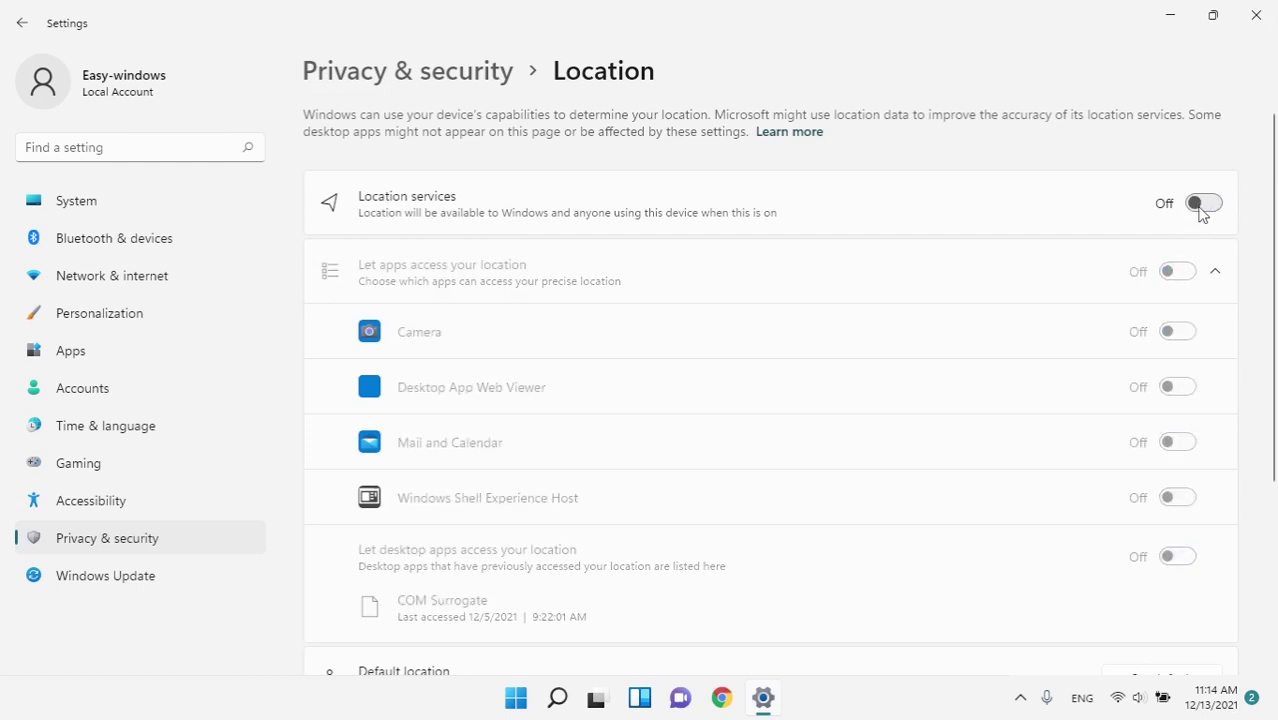
pyautogui.click(1199, 206)
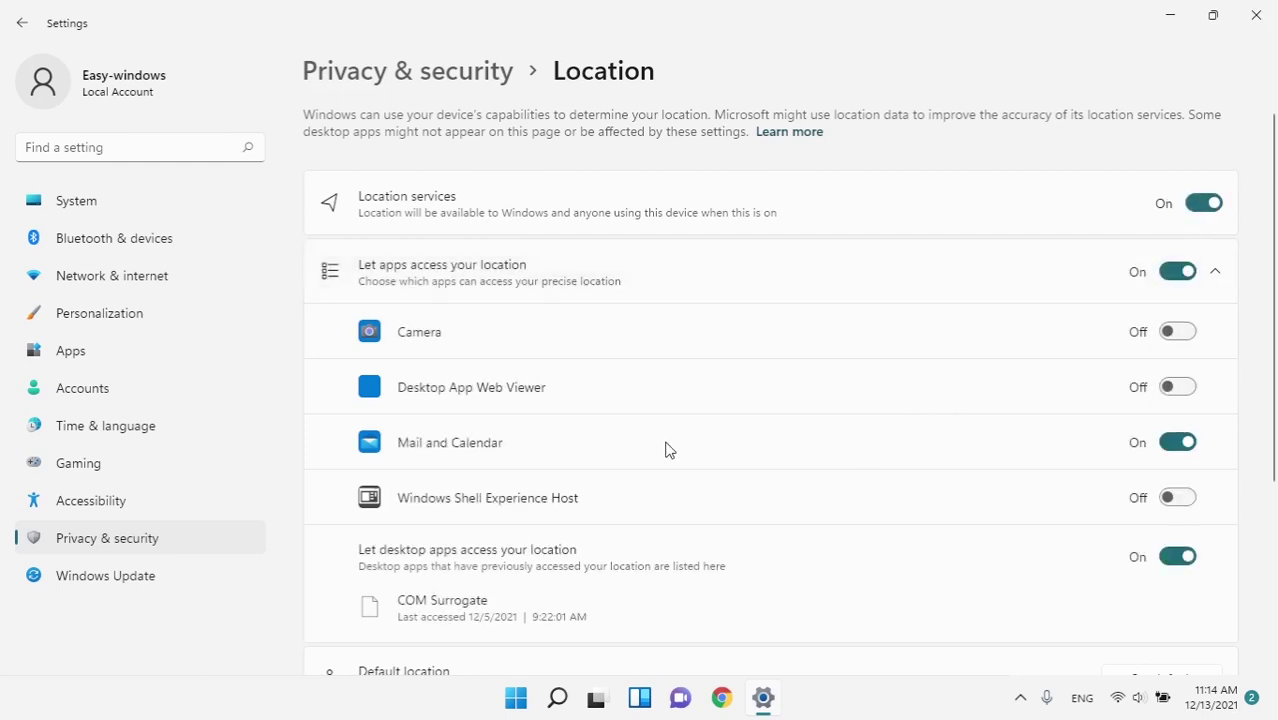
# - Close the Location settings, reopen Settings and go to the Apps & features list
pyautogui.click(1256, 15)
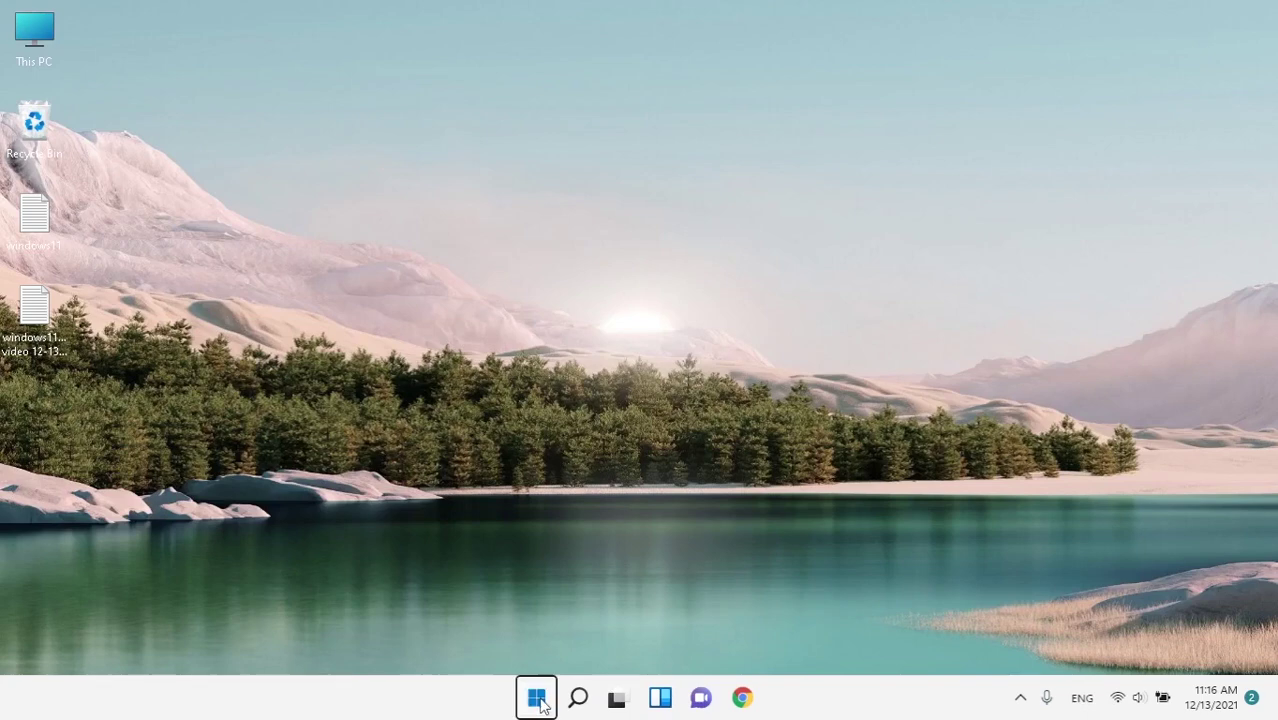
pyautogui.click(536, 697)
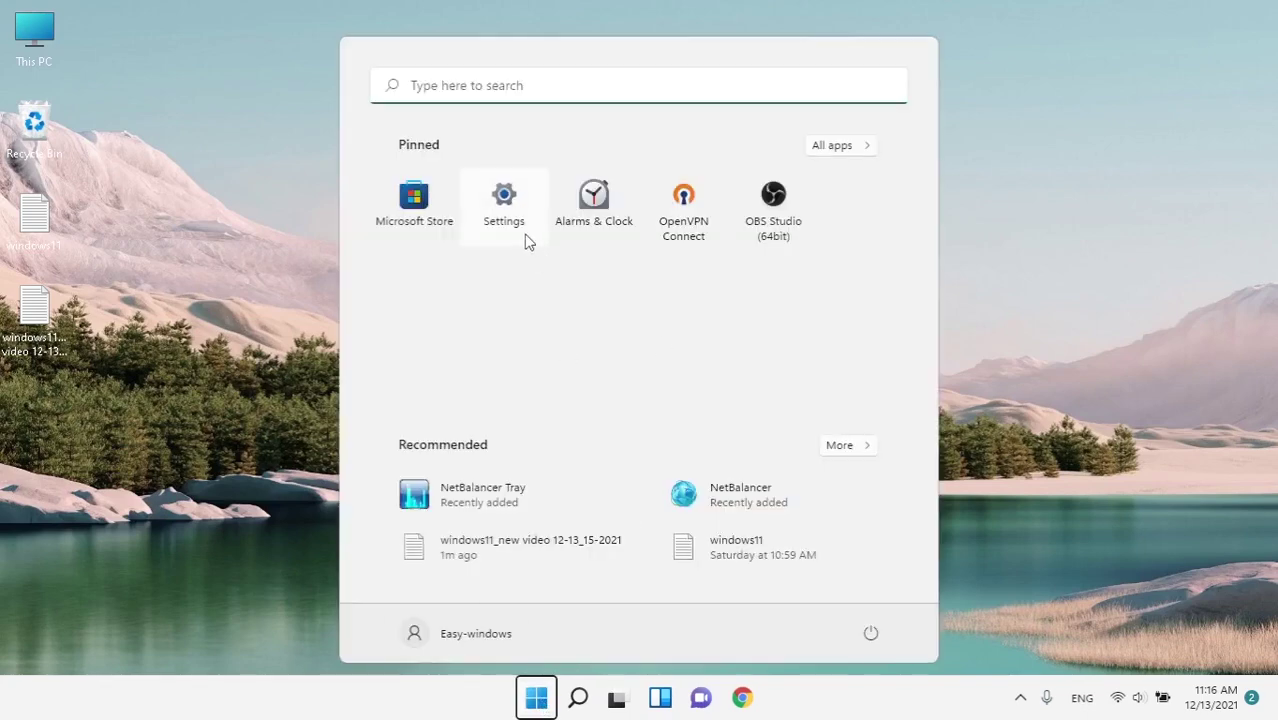
pyautogui.click(515, 215)
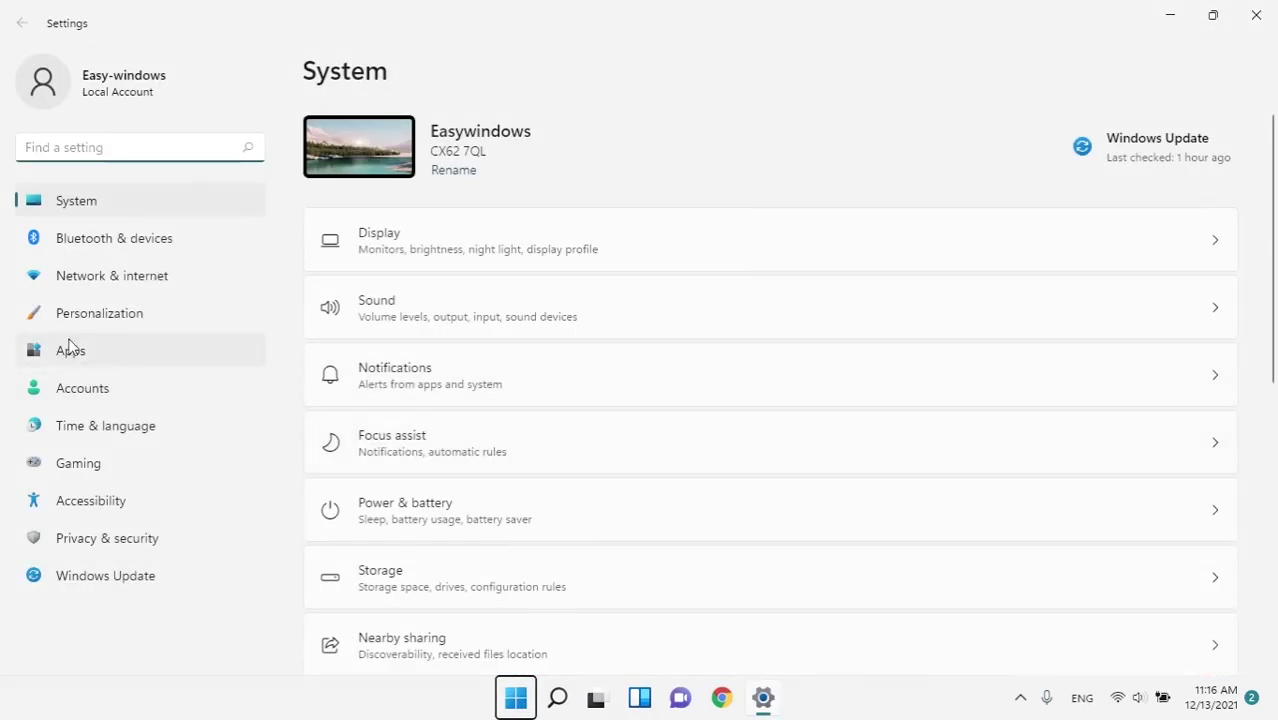
pyautogui.click(69, 349)
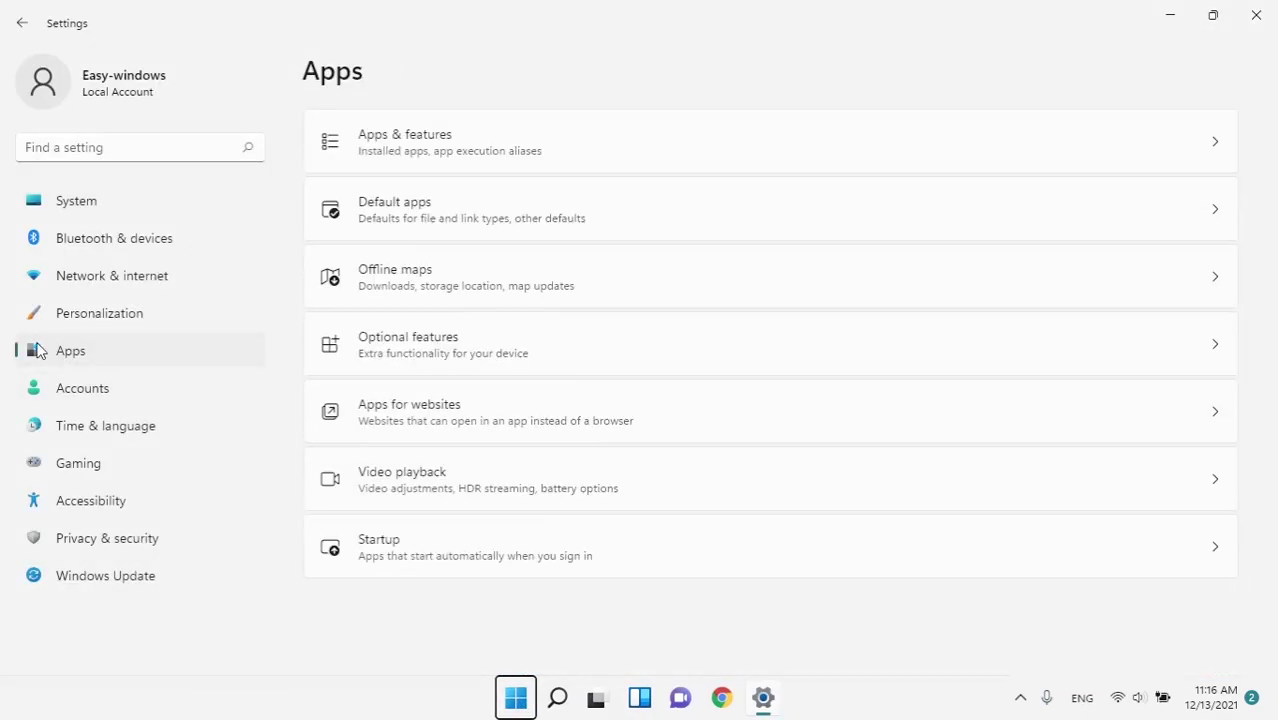
pyautogui.click(410, 147)
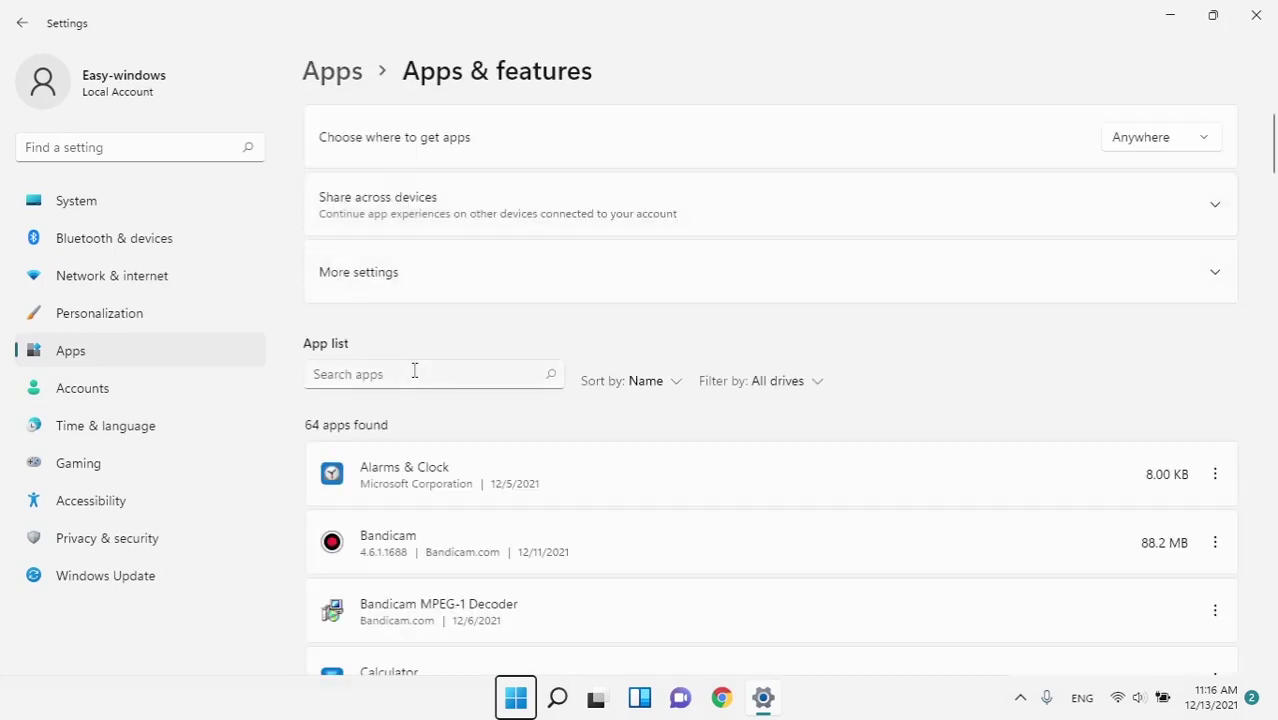
# - Search the installed apps for "mail" and open the advanced options of Mail and Calendar
pyautogui.click(414, 372)
pyautogui.write('ma')
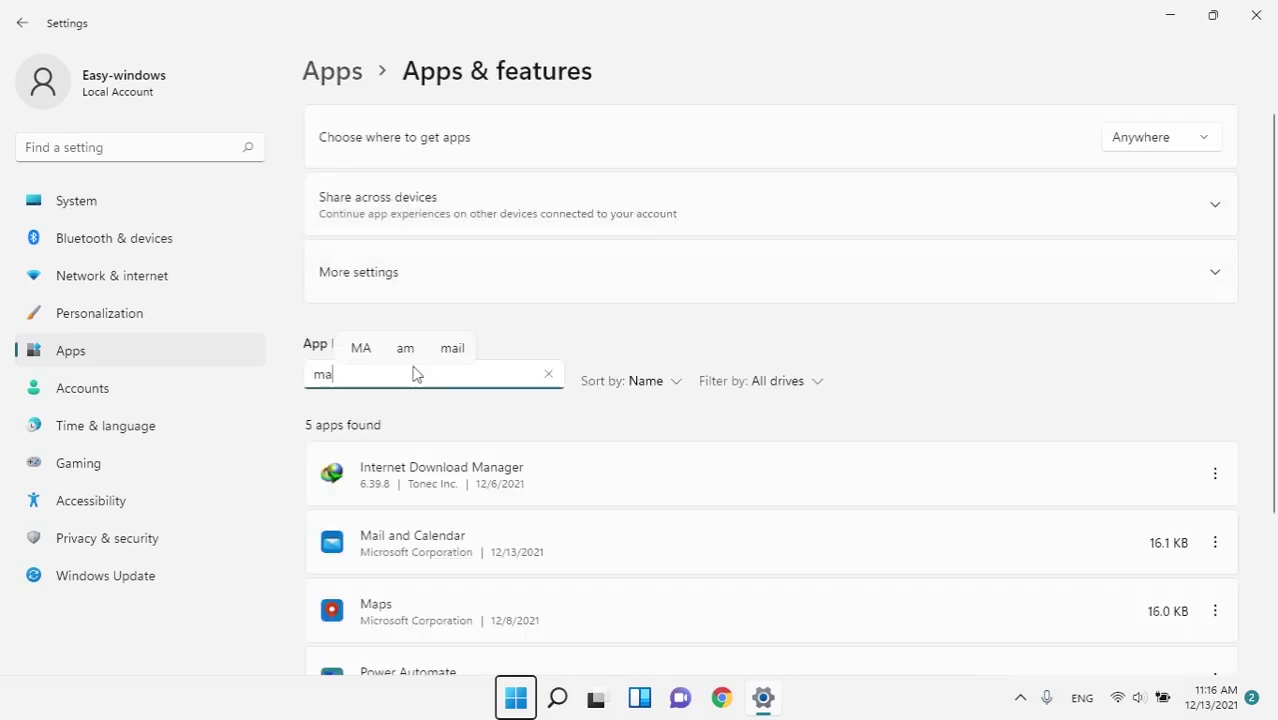
pyautogui.write('il')
pyautogui.click(1215, 474)
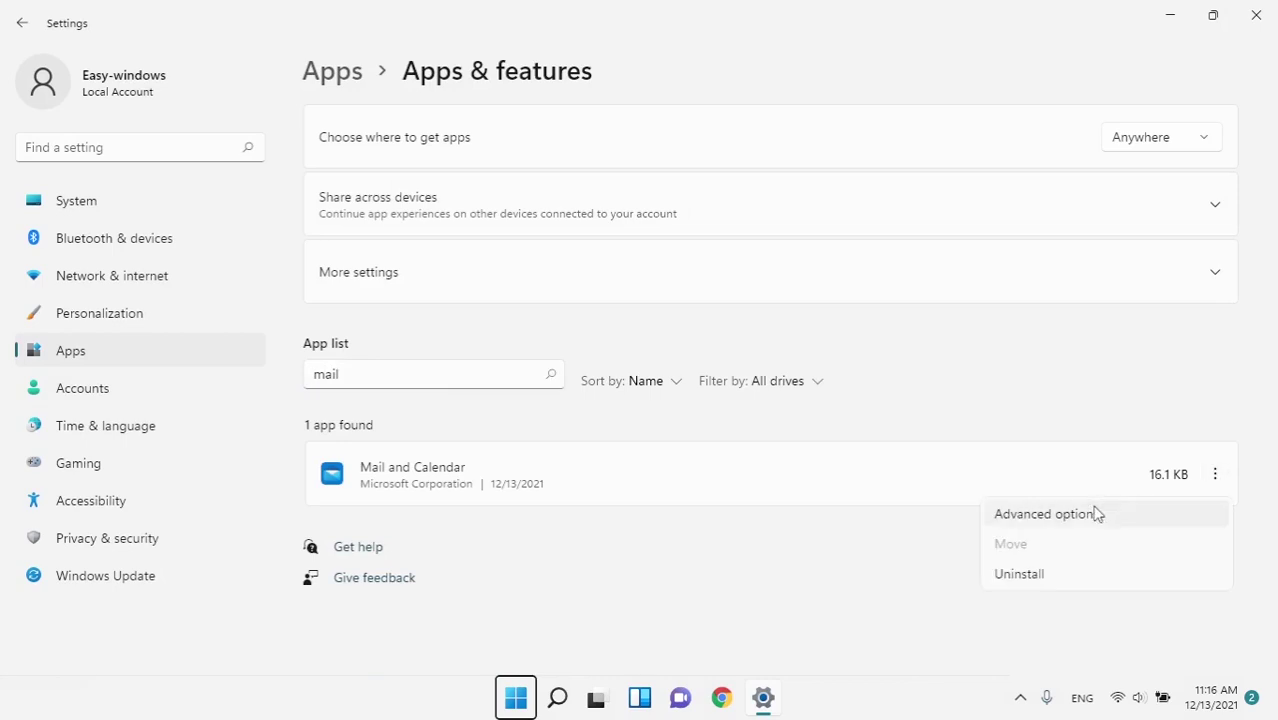
pyautogui.click(1035, 516)
# - Uninstall Mail and Calendar from its advanced options and confirm the removal
pyautogui.scroll(-5, 480, 480)
pyautogui.scroll(4, 400, 400)
pyautogui.scroll(-10, 431, 417)
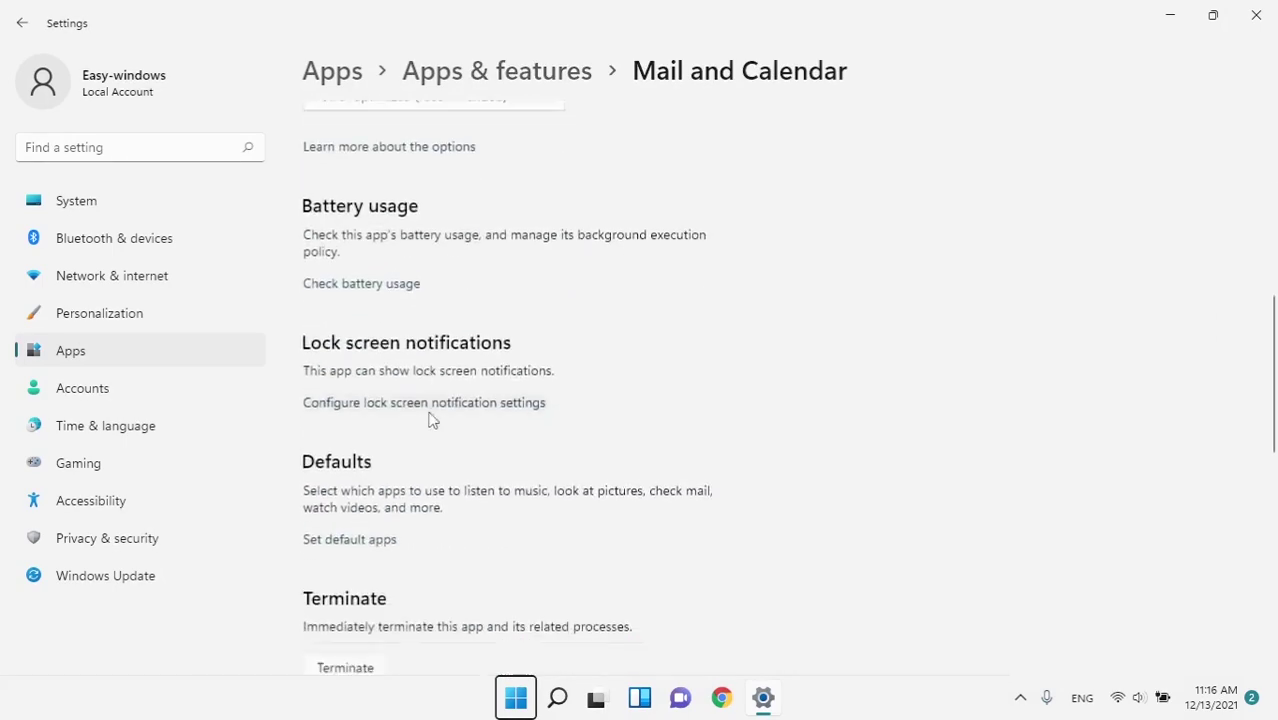
pyautogui.click(340, 308)
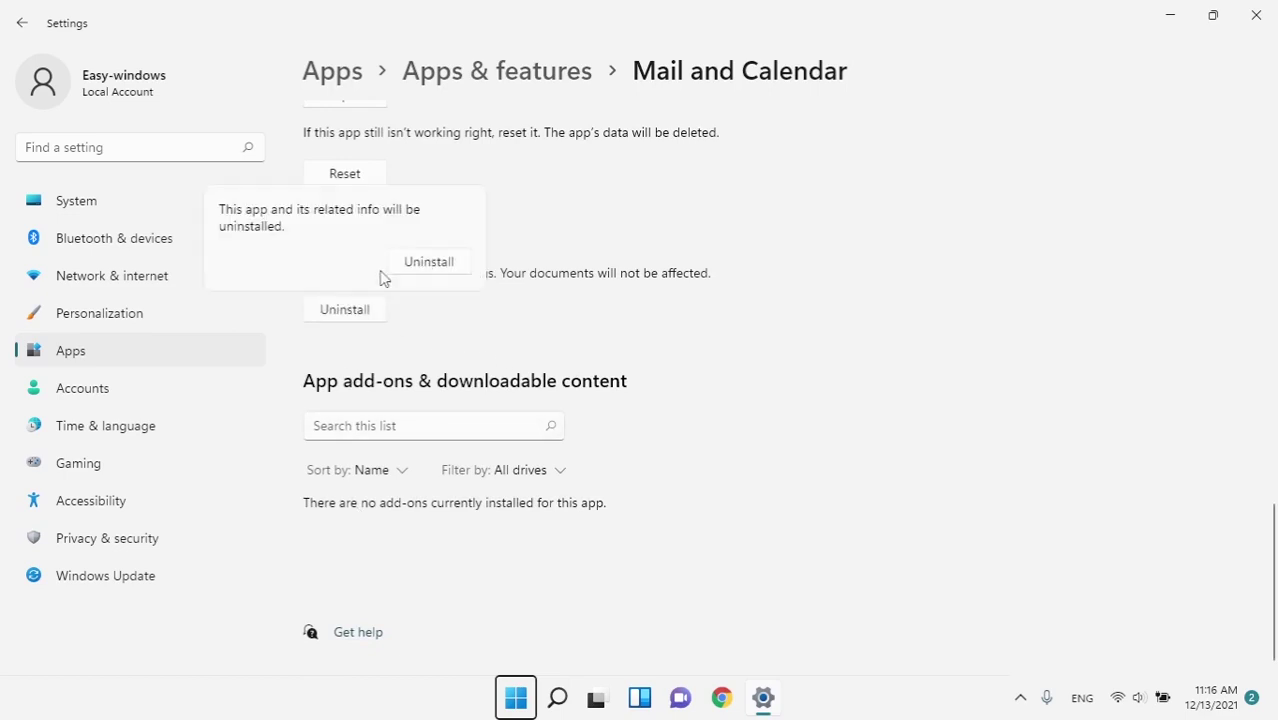
pyautogui.click(418, 264)
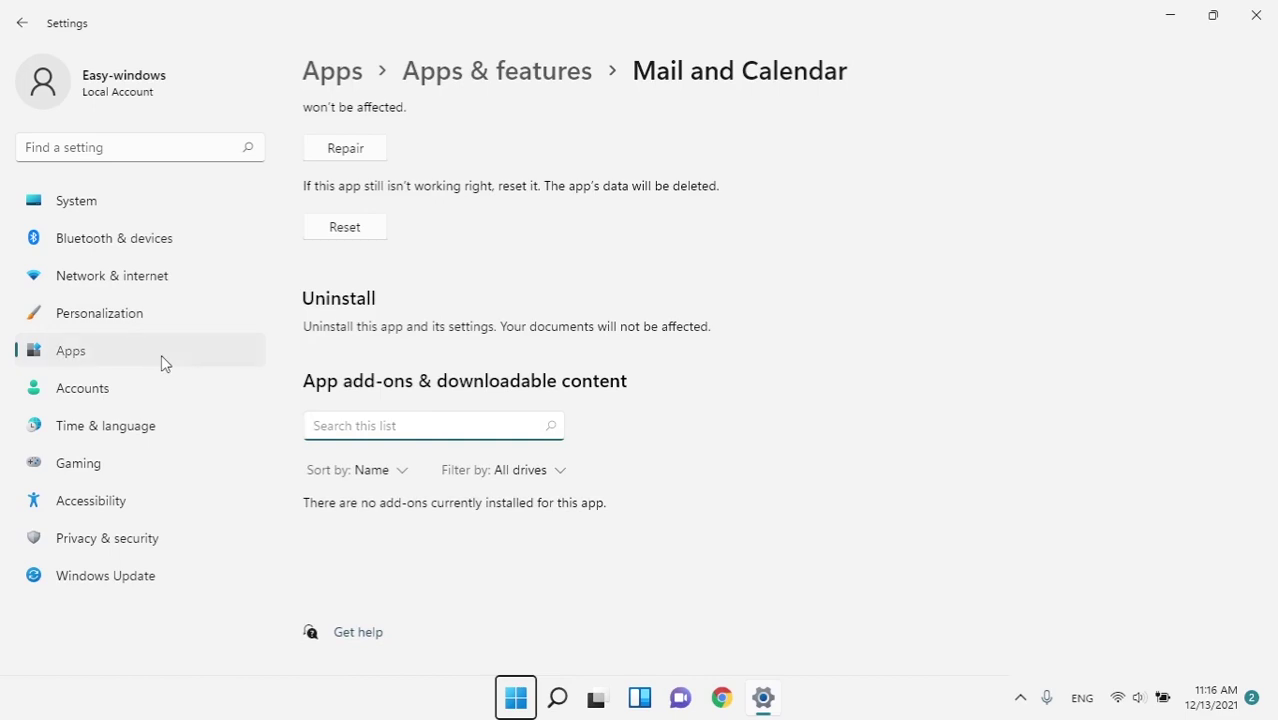
# - Return to Apps & features, search the installed apps for "mail" to check the removal, and close Settings
pyautogui.click(99, 346)
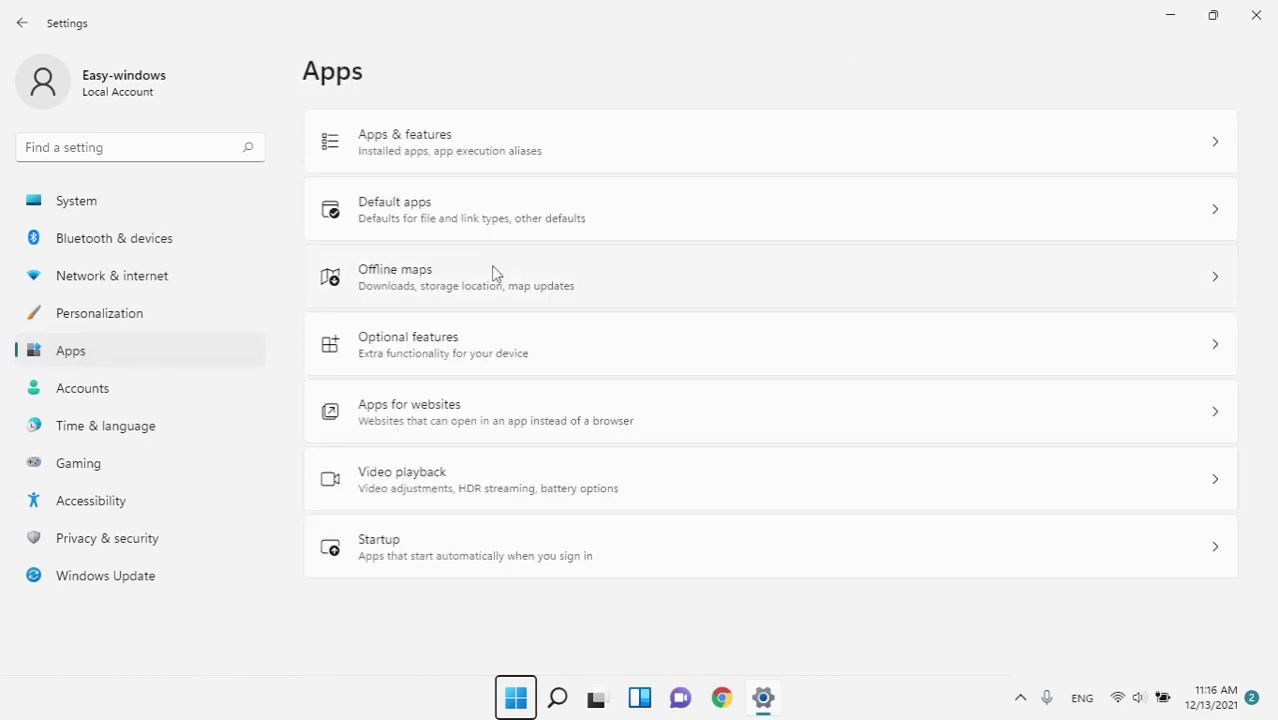
pyautogui.click(422, 178)
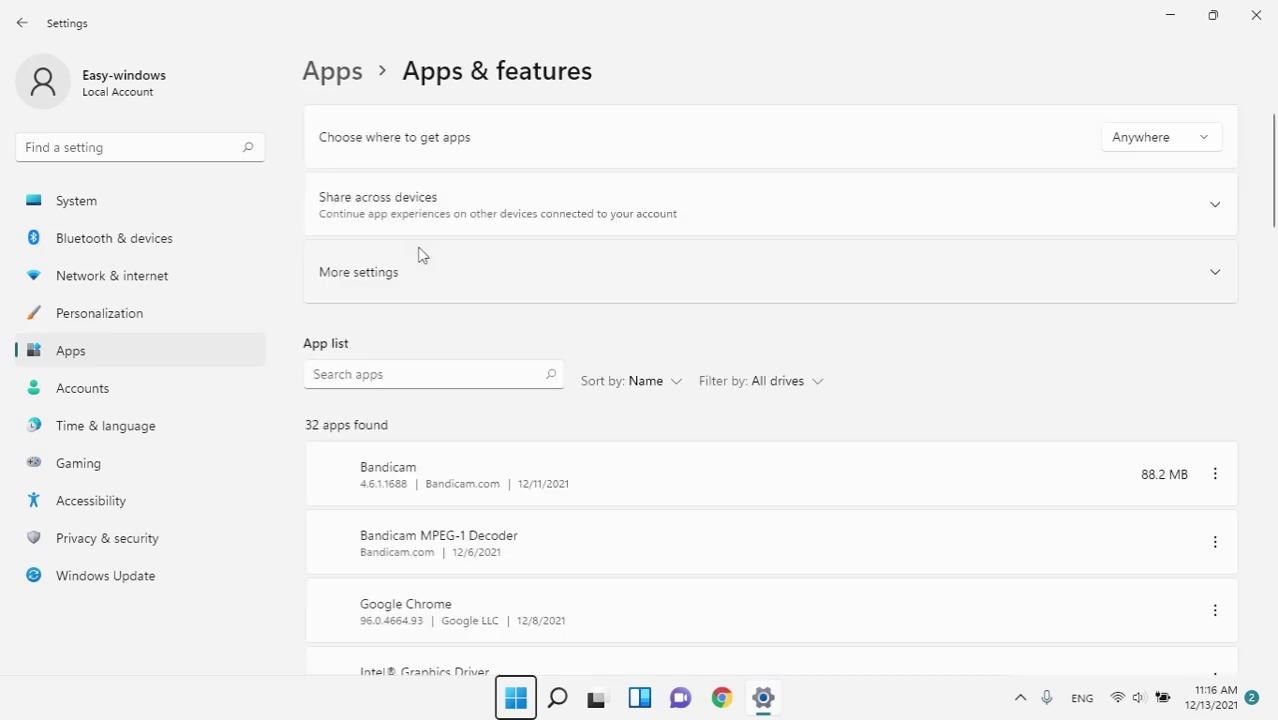
pyautogui.click(410, 372)
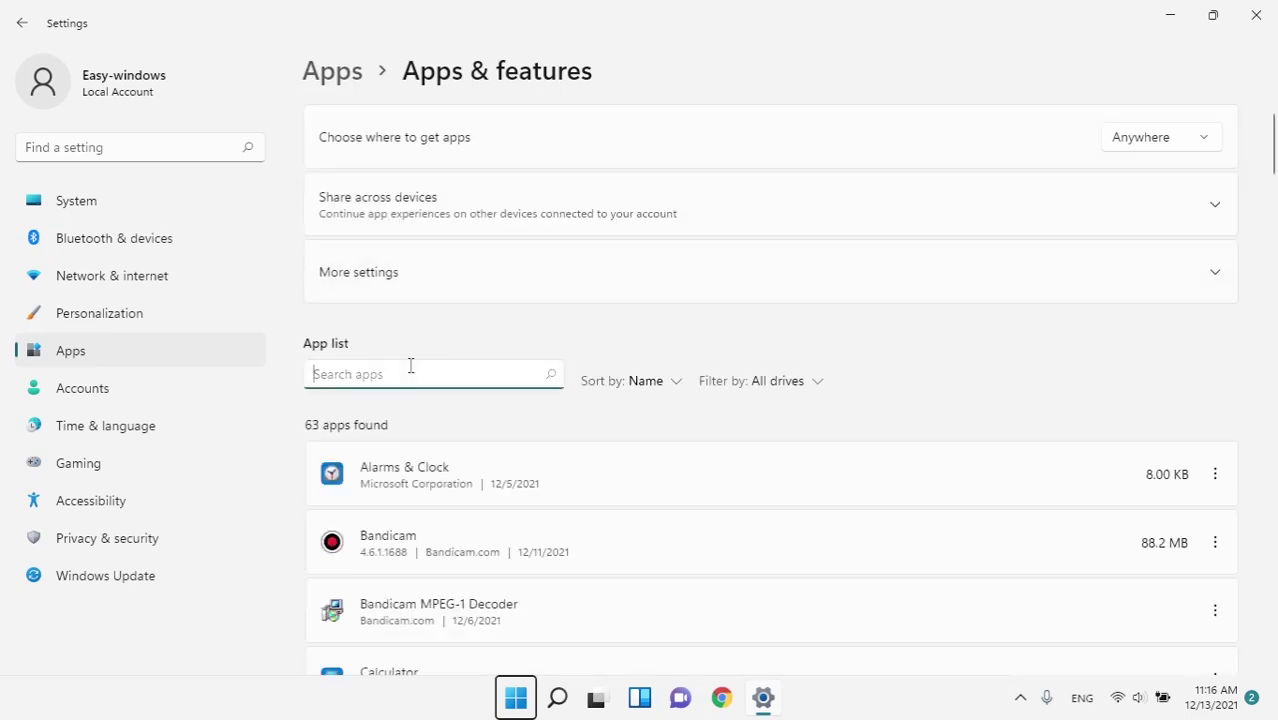
pyautogui.write('mail')
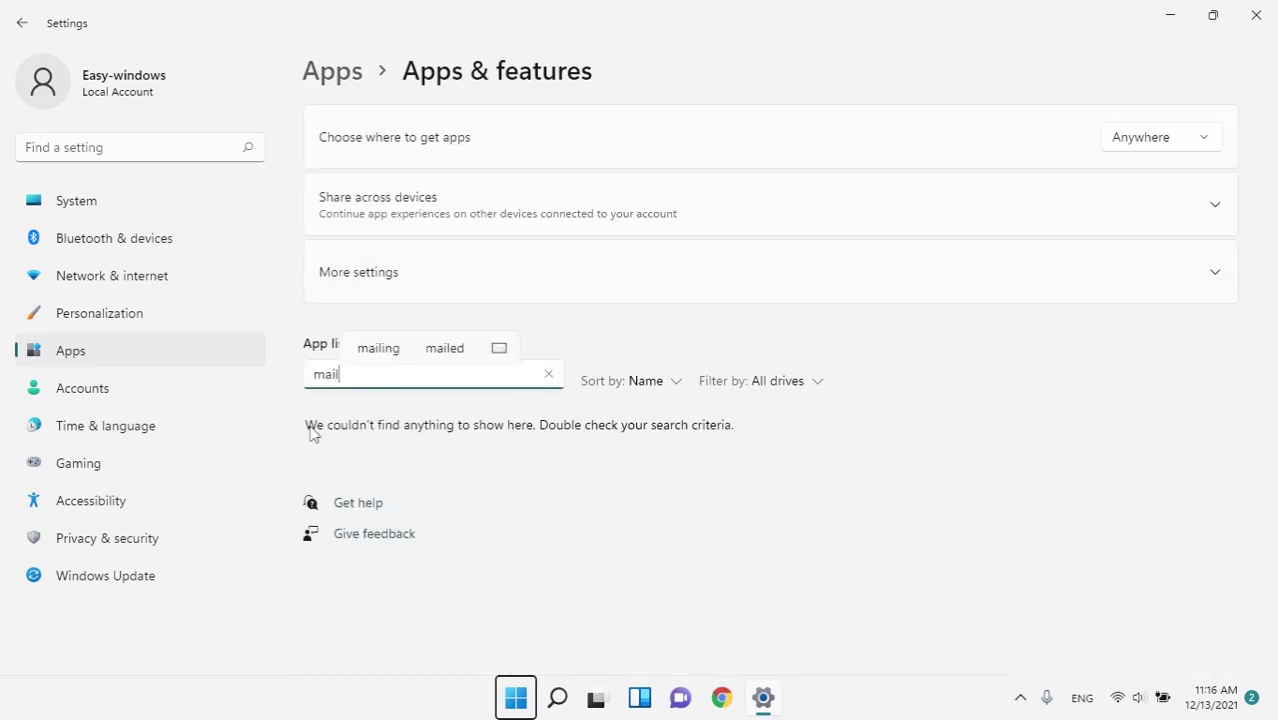
pyautogui.click(1256, 15)
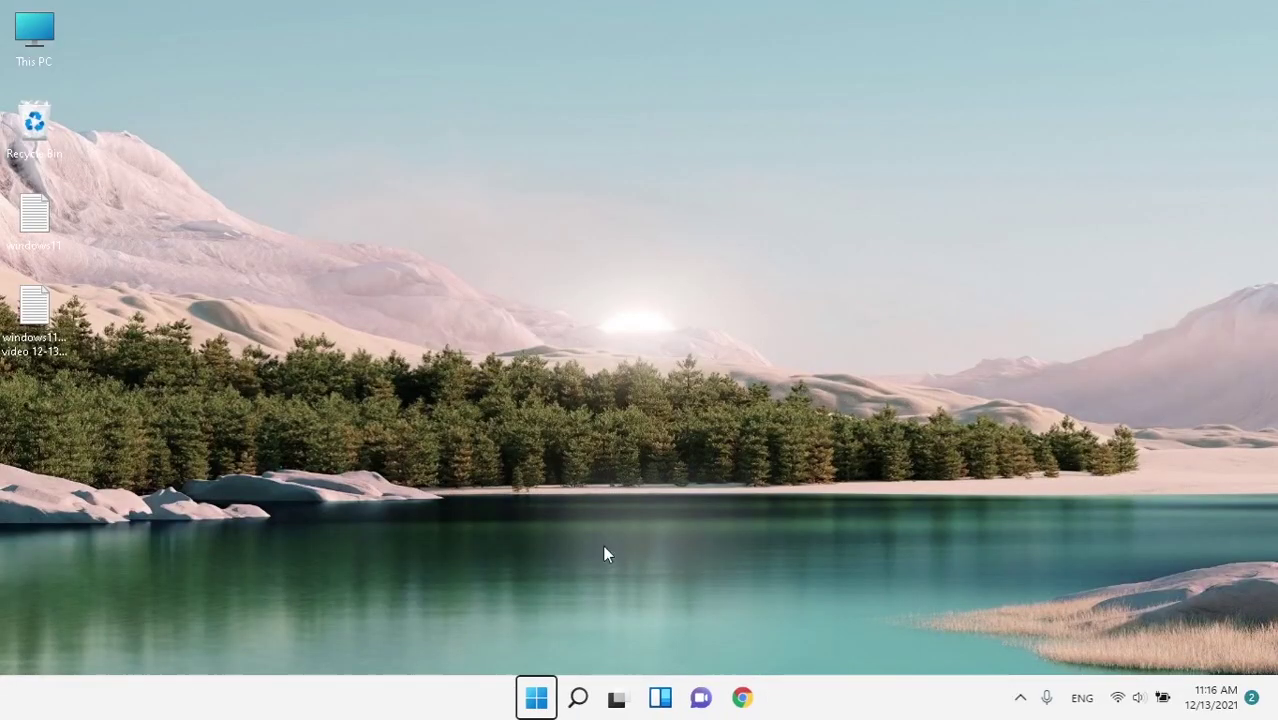
# - Show the computer's power options, including Restart, and dismiss them without choosing one
pyautogui.click(536, 697)
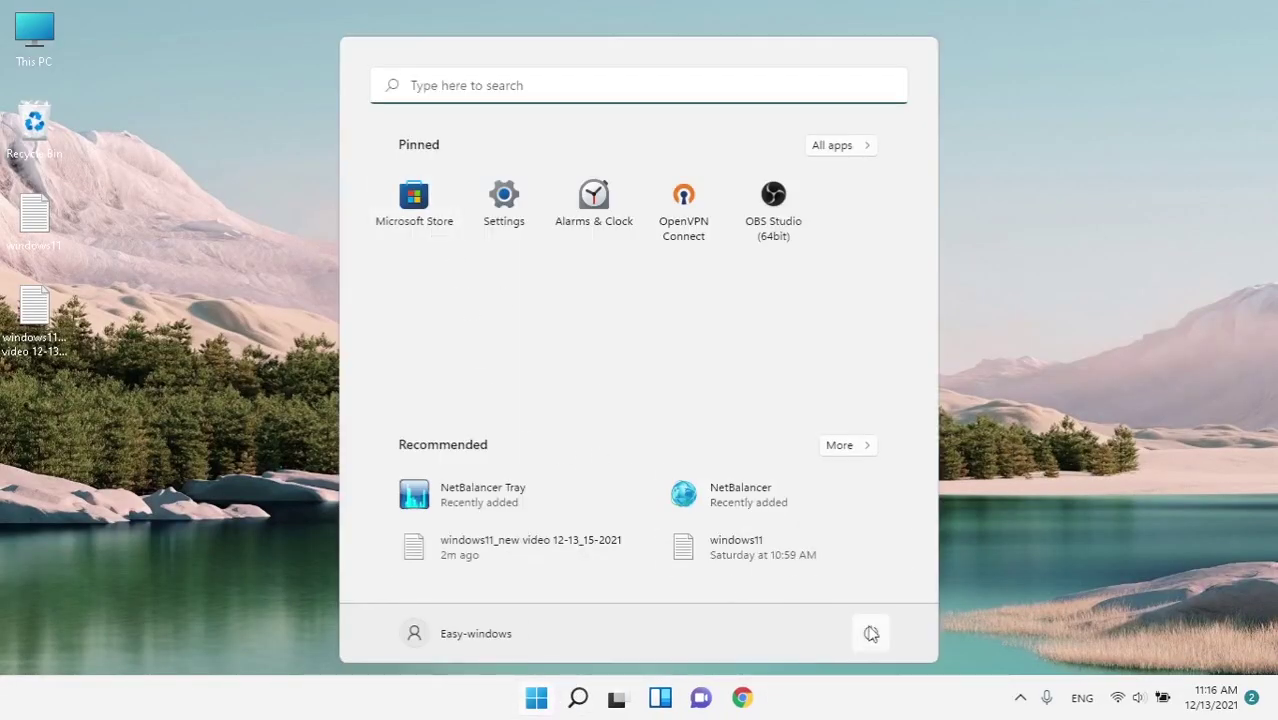
pyautogui.click(871, 634)
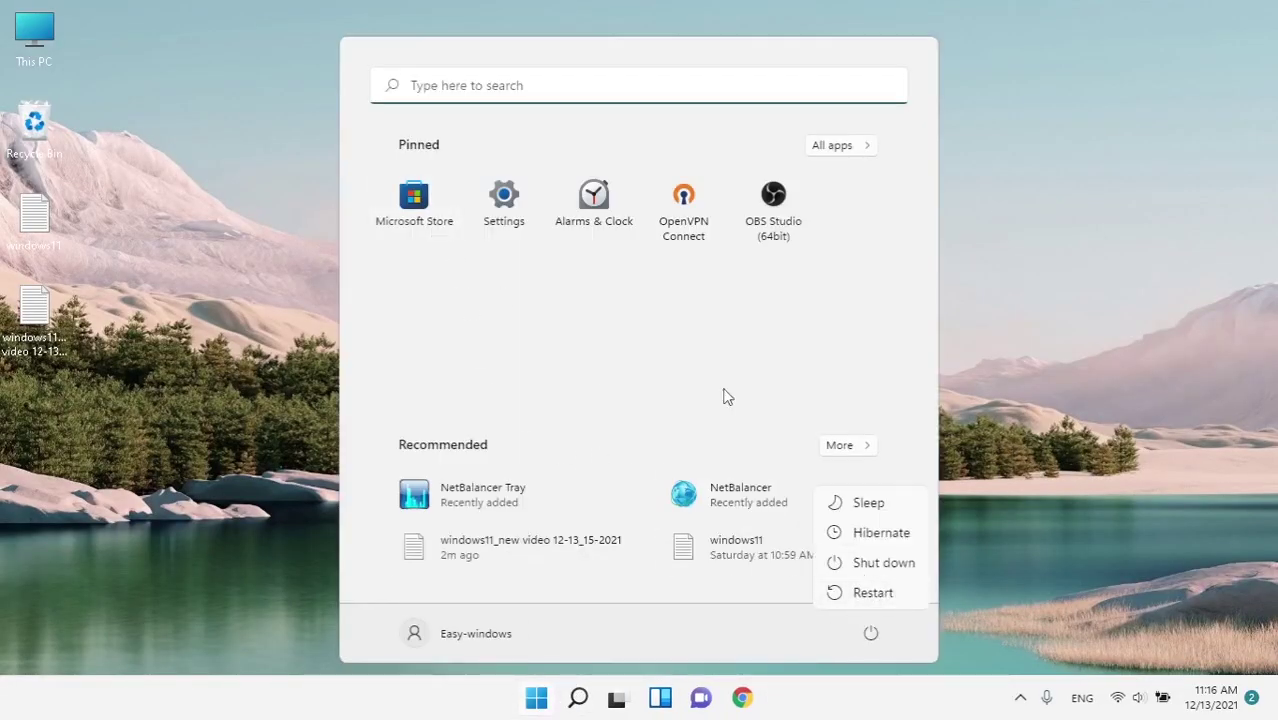
pyautogui.press('Escape')
pyautogui.press('Escape')
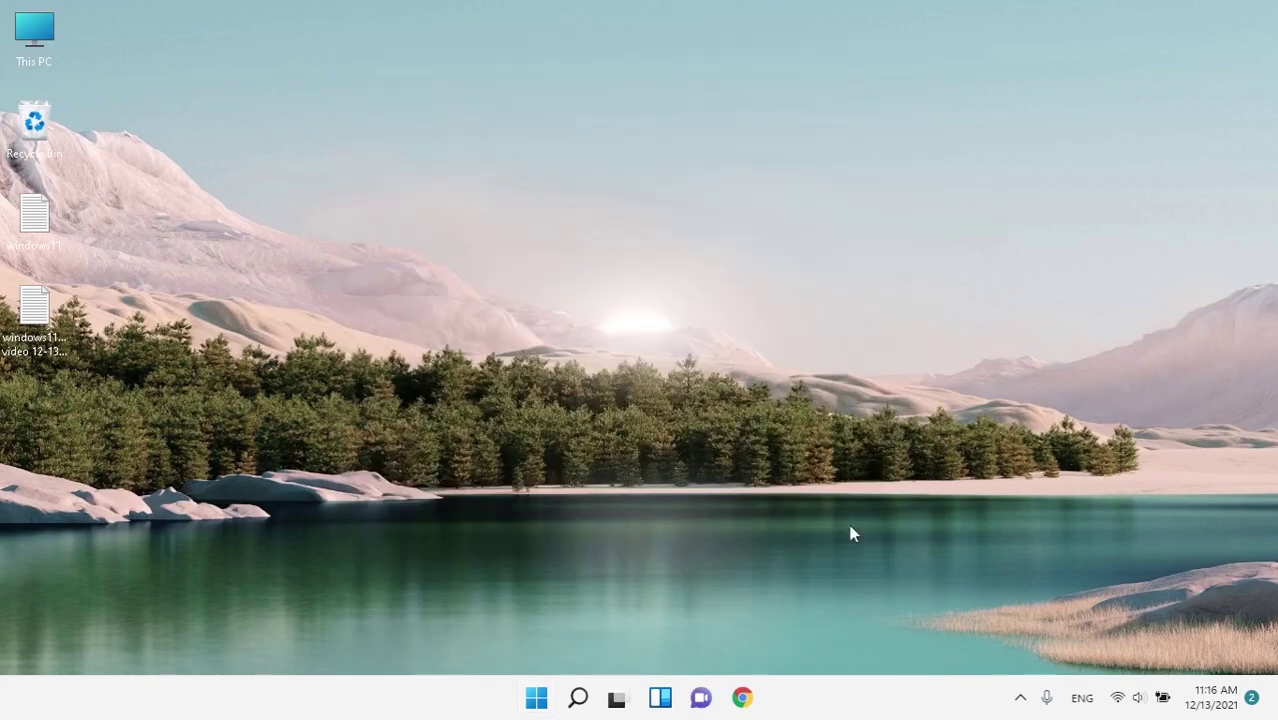
# - Switch to Microsoft Store, search for "mail and", open the Mail and Calendar app page and start installing it
pyautogui.click(536, 698)
pyautogui.click(440, 216)
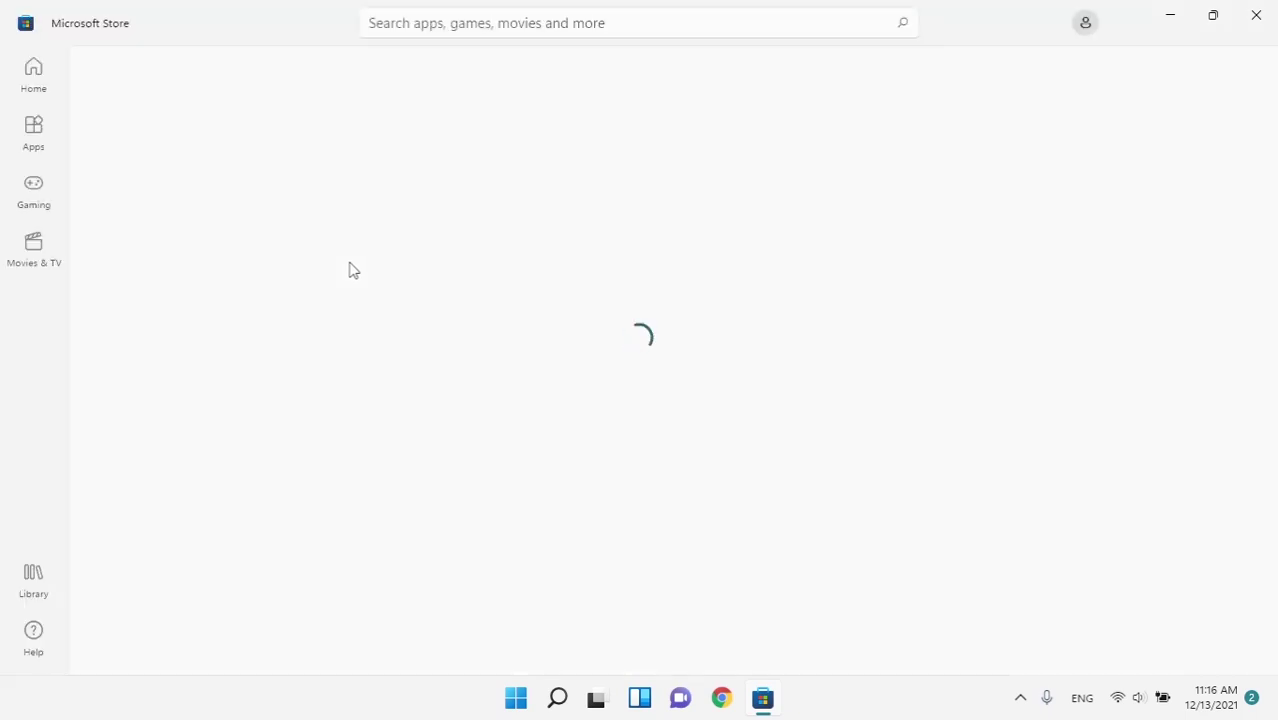
pyautogui.click(712, 22)
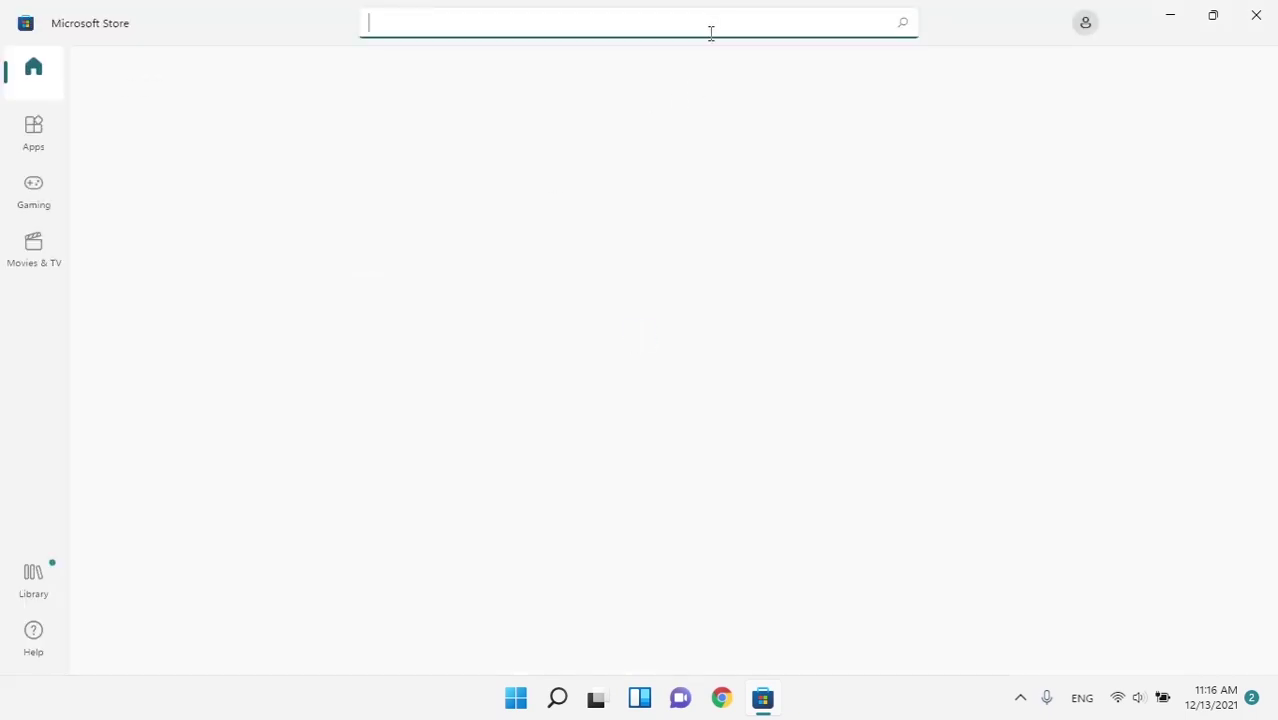
pyautogui.write('mail and')
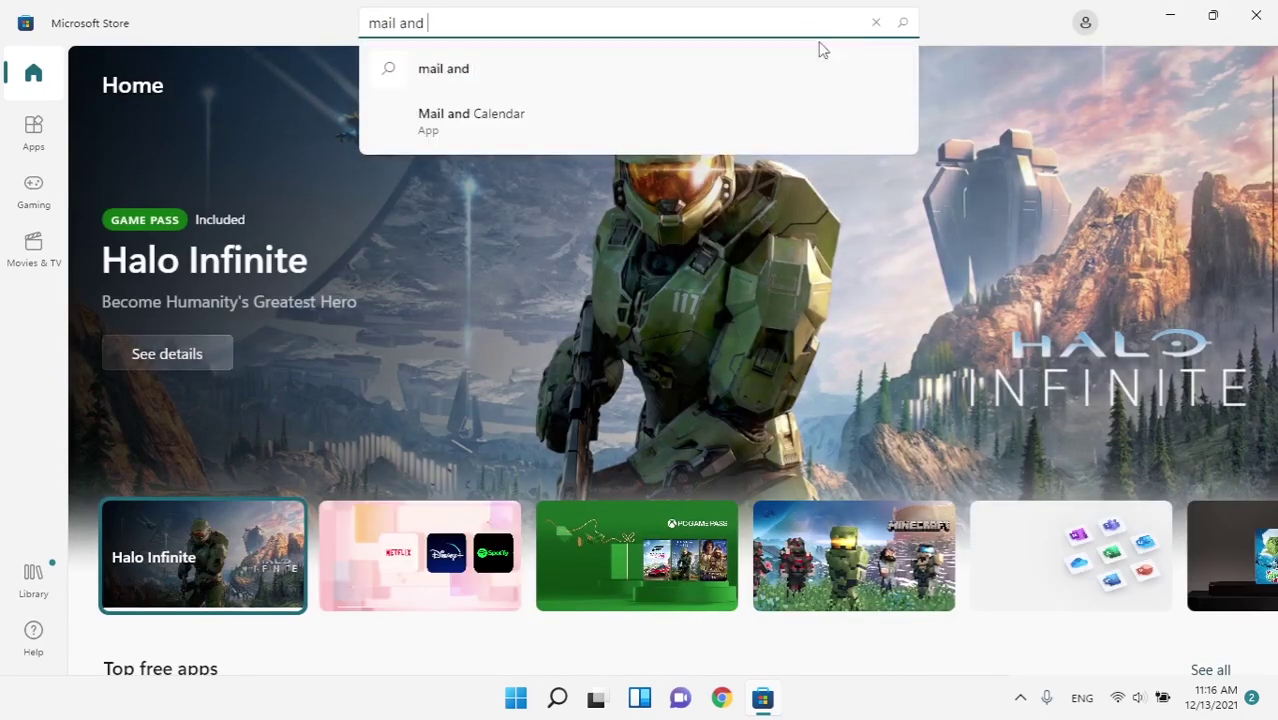
pyautogui.click(480, 121)
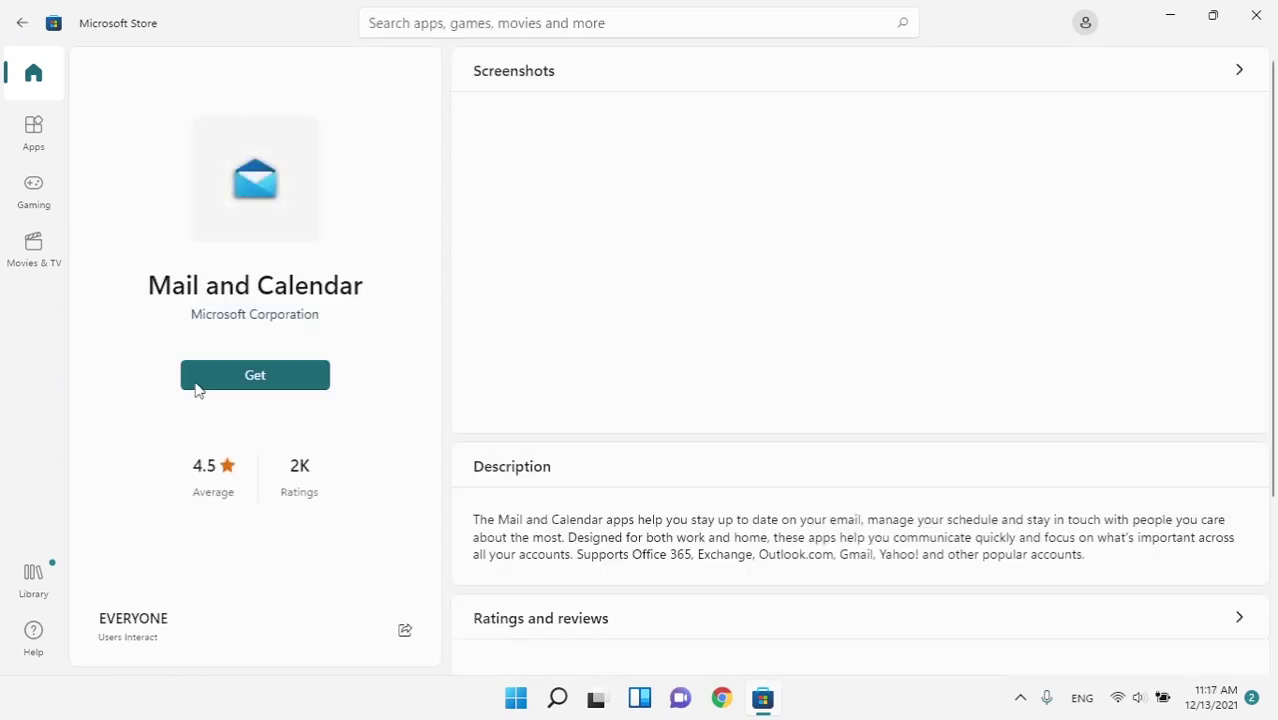
pyautogui.click(262, 372)
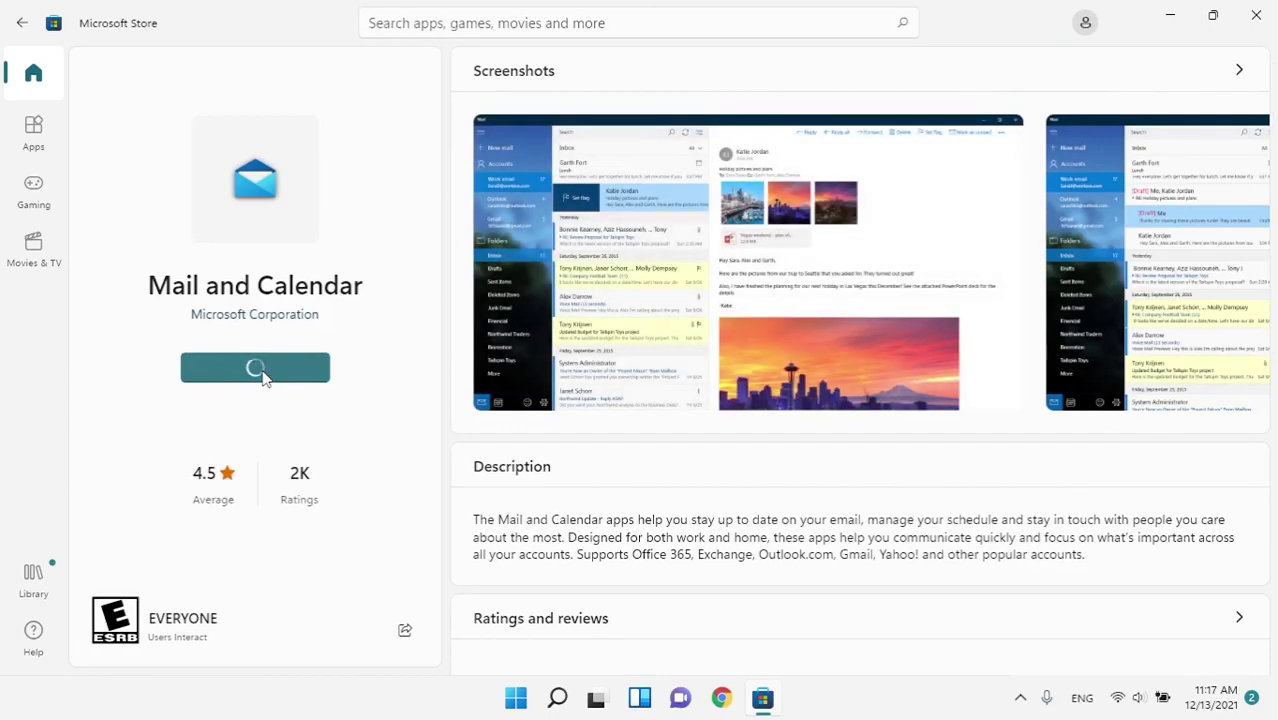